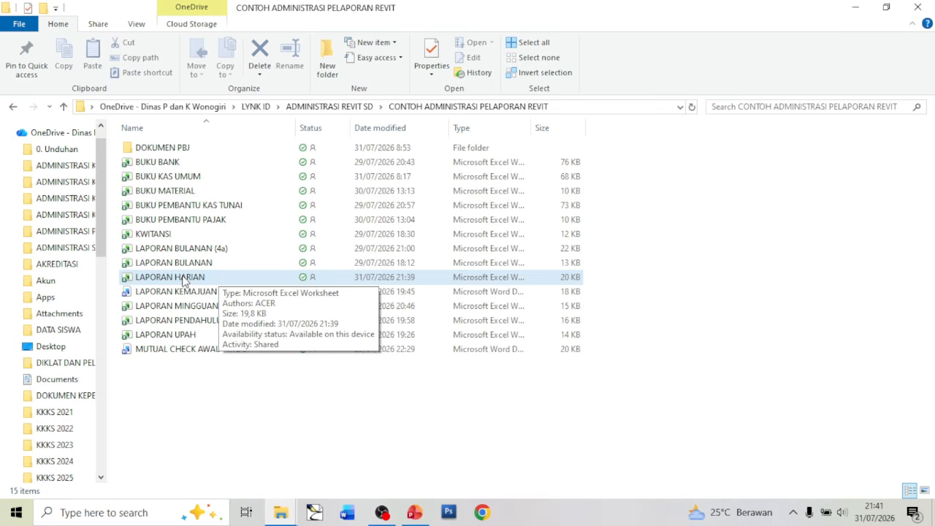
Step: Open the LAPORAN HARIAN workbook and show the H1 sheet from its heading rows
{"action": "double_click", "coordinate": [187, 281]}
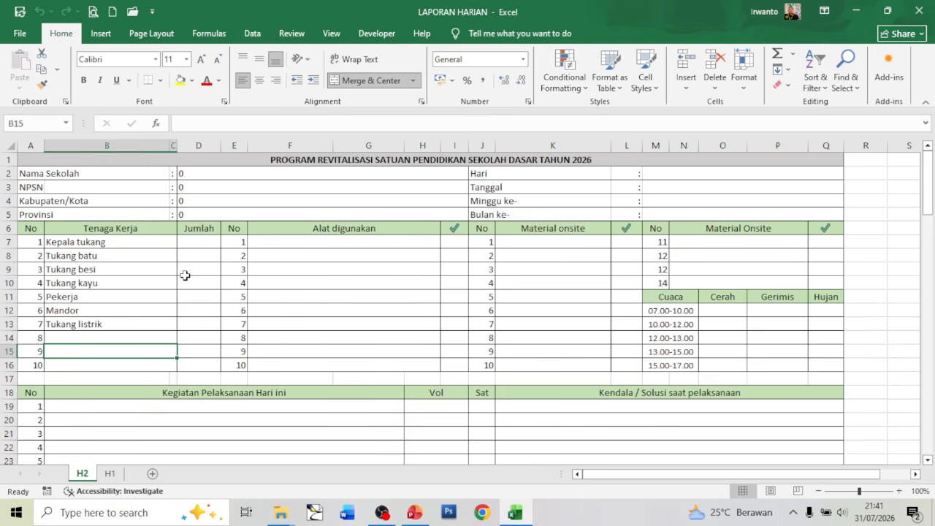
{"action": "left_click", "coordinate": [110, 475]}
{"action": "left_click", "coordinate": [82, 475]}
{"action": "left_click", "coordinate": [111, 474]}
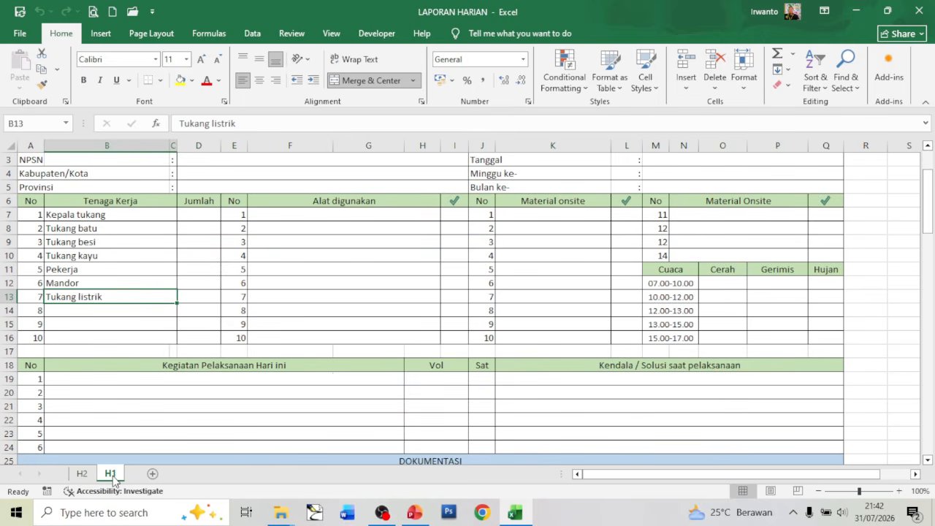
{"action": "left_click_drag", "start_coordinate": [932, 213], "coordinate": [933, 196]}
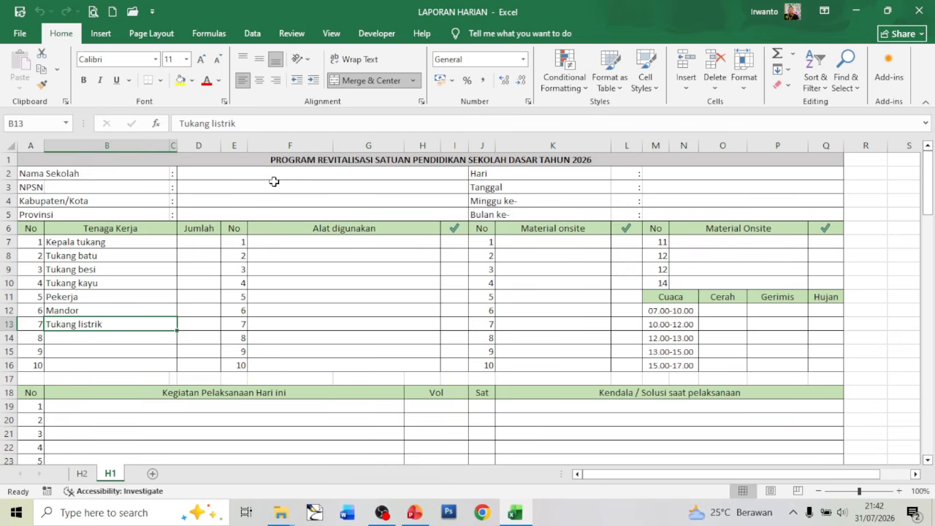
Step: Enter SDN 1 Merdeka as Nama Sekolah and left-align the value cells from Nama Sekolah through Provinsi
{"action": "left_click", "coordinate": [221, 174]}
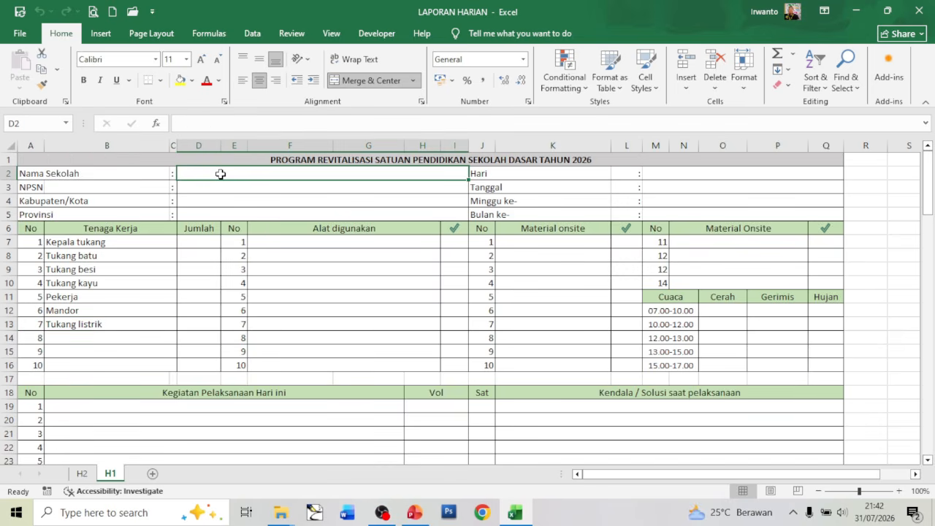
{"action": "type", "text": "S"}
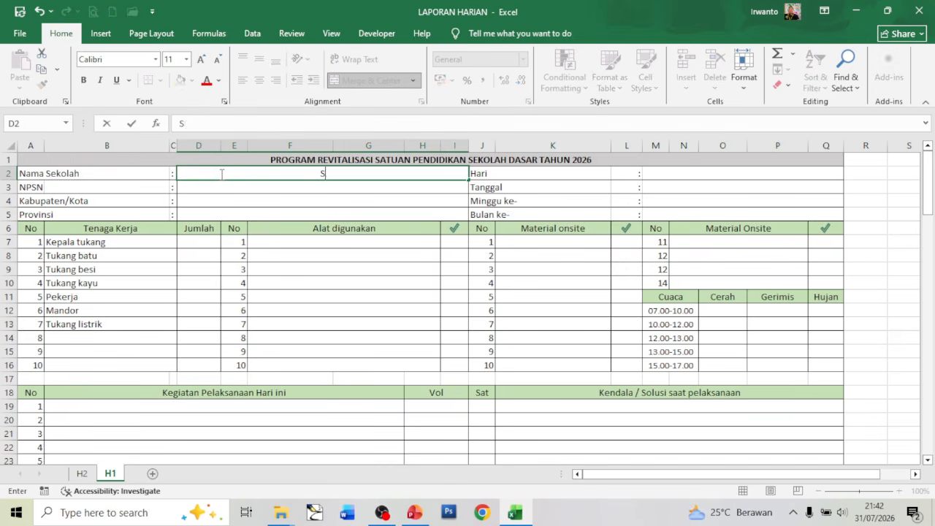
{"action": "type", "text": "DN 1 Merdeka"}
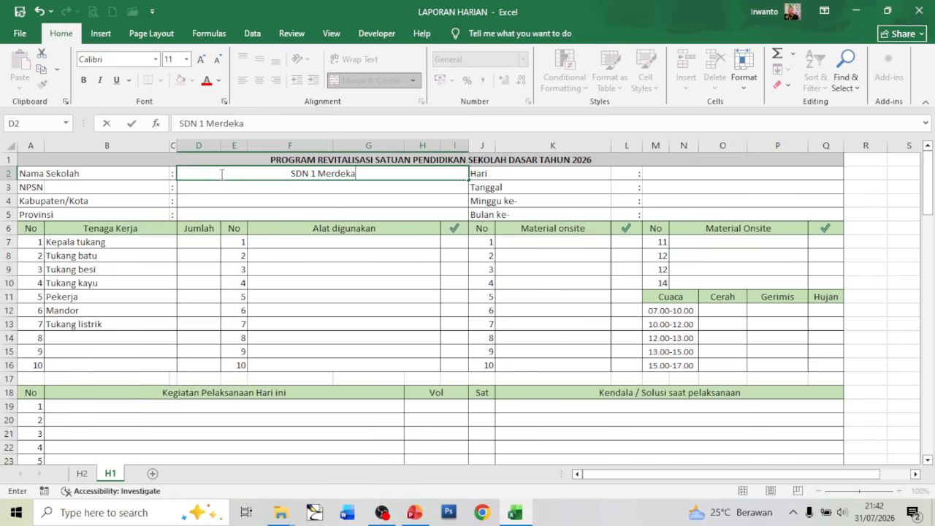
{"action": "key", "text": "Return"}
{"action": "left_click_drag", "start_coordinate": [219, 174], "coordinate": [226, 216]}
{"action": "left_click", "coordinate": [242, 81]}
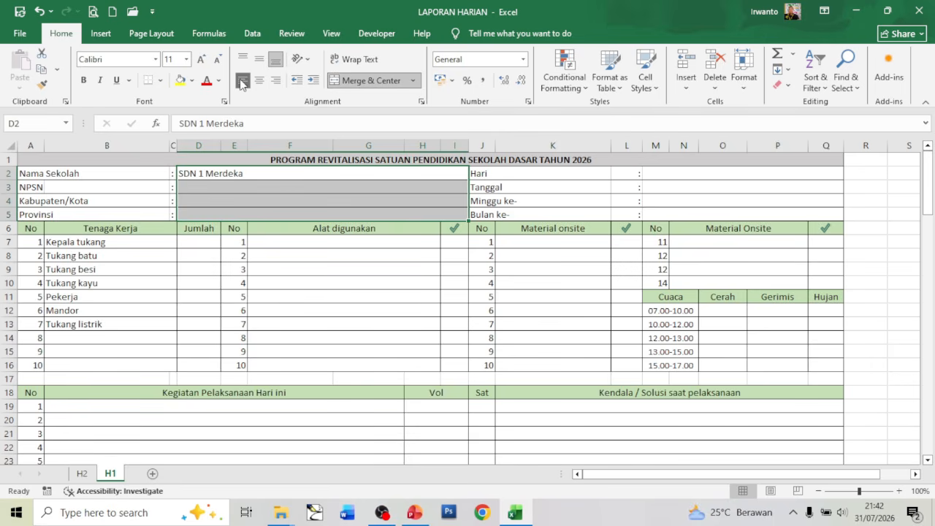
Step: Enter the school's NPSN as text, Kab. Sukses as Kabupaten/Kota and Jawa Tengah as Provinsi
{"action": "left_click", "coordinate": [223, 189]}
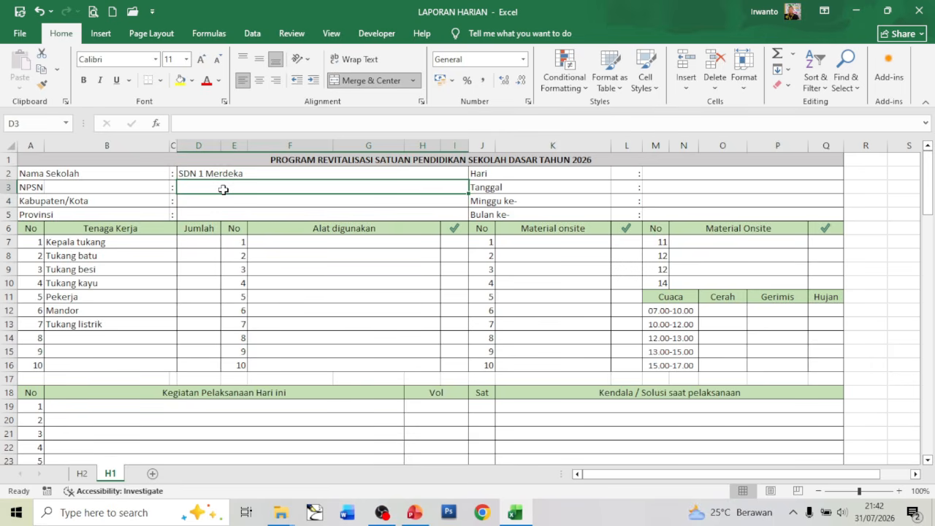
{"action": "type", "text": "'20311677"}
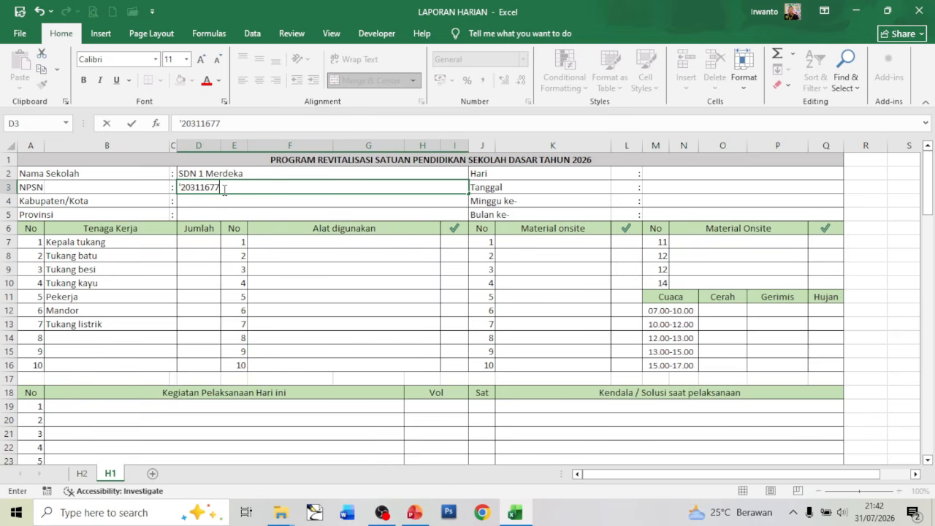
{"action": "key", "text": "Return"}
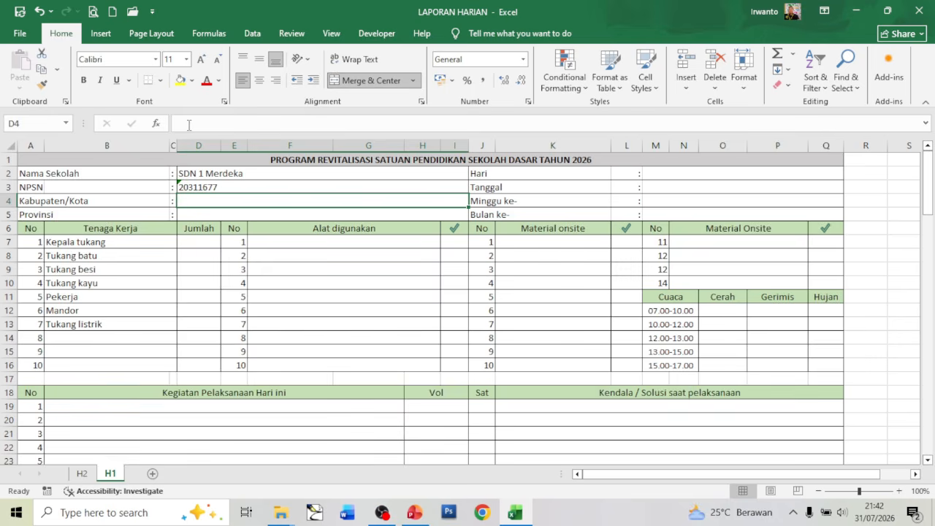
{"action": "type", "text": "Kab."}
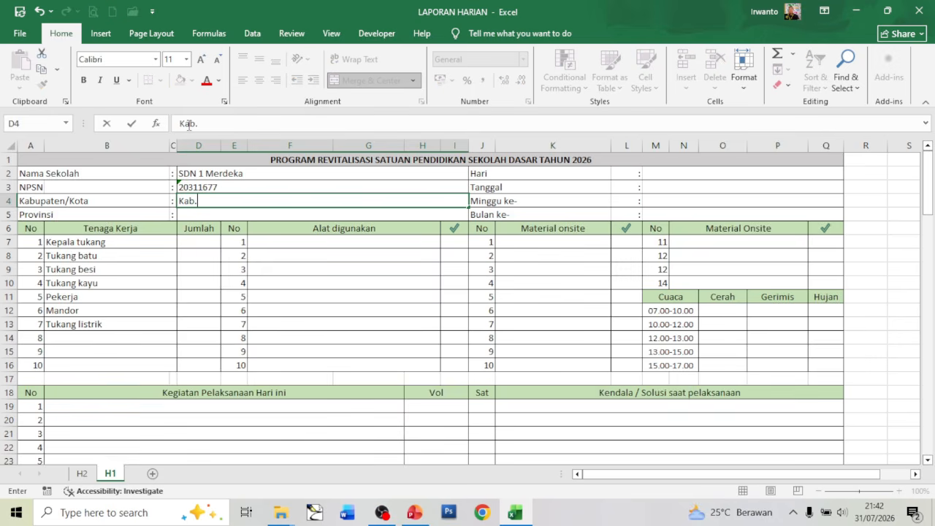
{"action": "type", "text": " Sukses"}
{"action": "key", "text": "Return"}
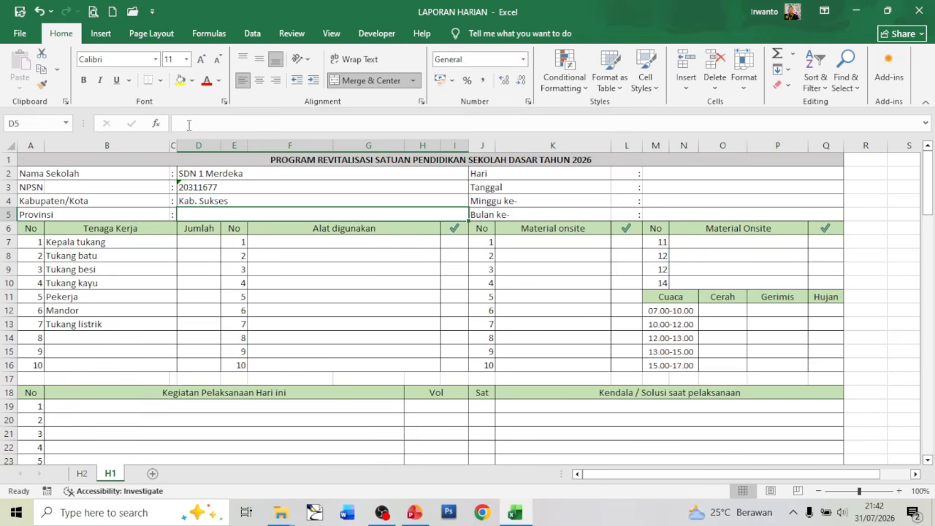
{"action": "type", "text": "Jawa Tengah"}
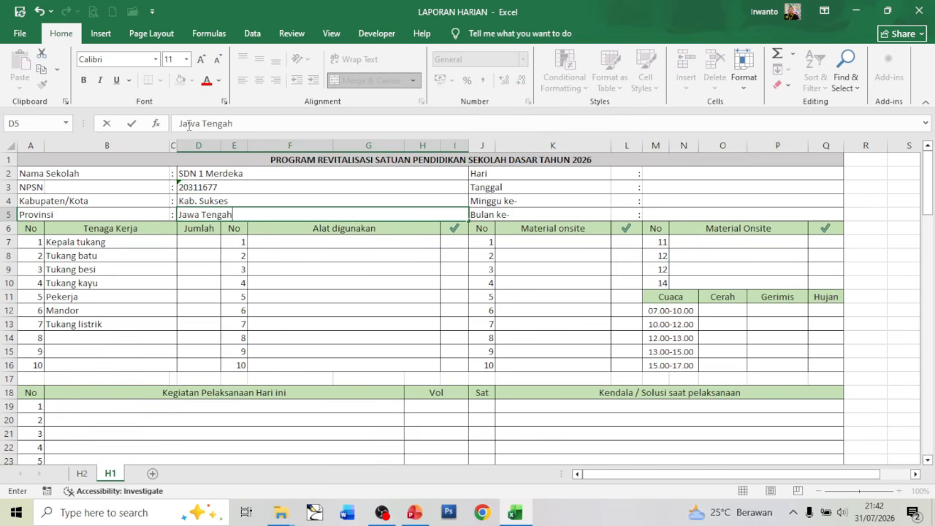
{"action": "key", "text": "Return"}
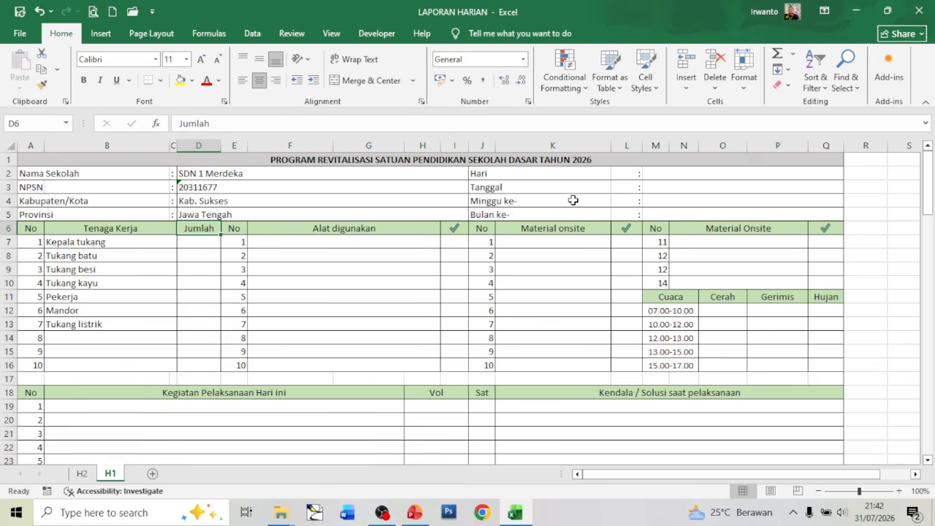
Step: Enter Senin as Hari and left-align that value
{"action": "left_click", "coordinate": [672, 173]}
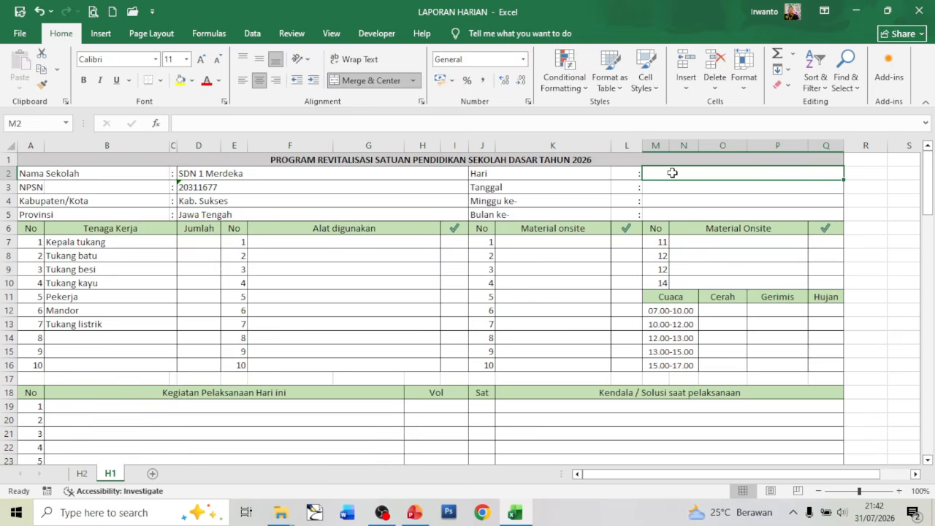
{"action": "type", "text": "Senin"}
{"action": "key", "text": "Return"}
{"action": "left_click", "coordinate": [672, 172]}
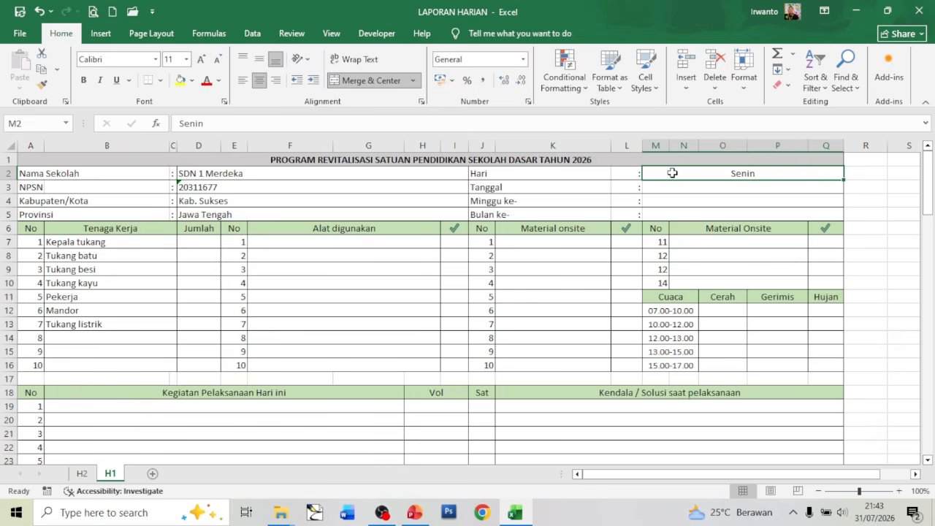
{"action": "left_click", "coordinate": [244, 83]}
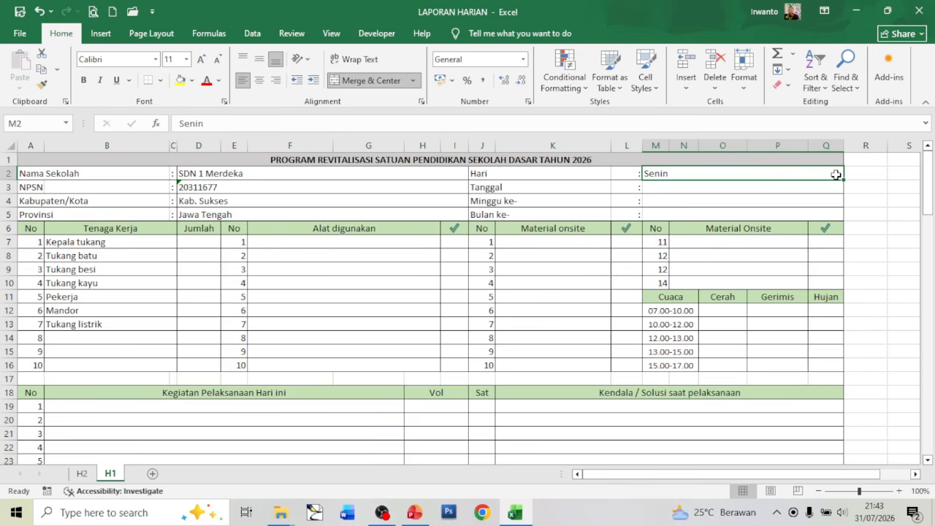
Step: Check the August 2026 calendar, enter 3 Agustus 2026 as text for Tanggal, and left-align the Tanggal through Bulan ke- values
{"action": "left_click", "coordinate": [663, 185]}
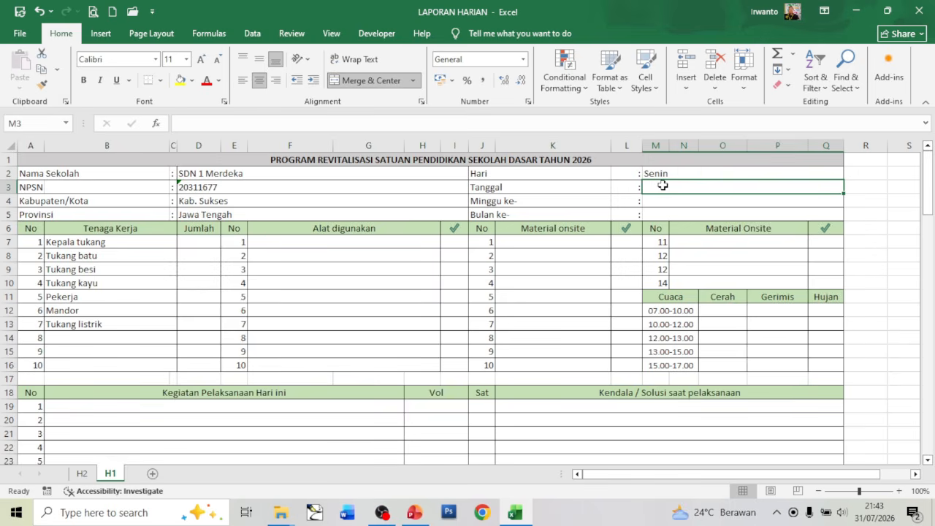
{"action": "left_click", "coordinate": [876, 516]}
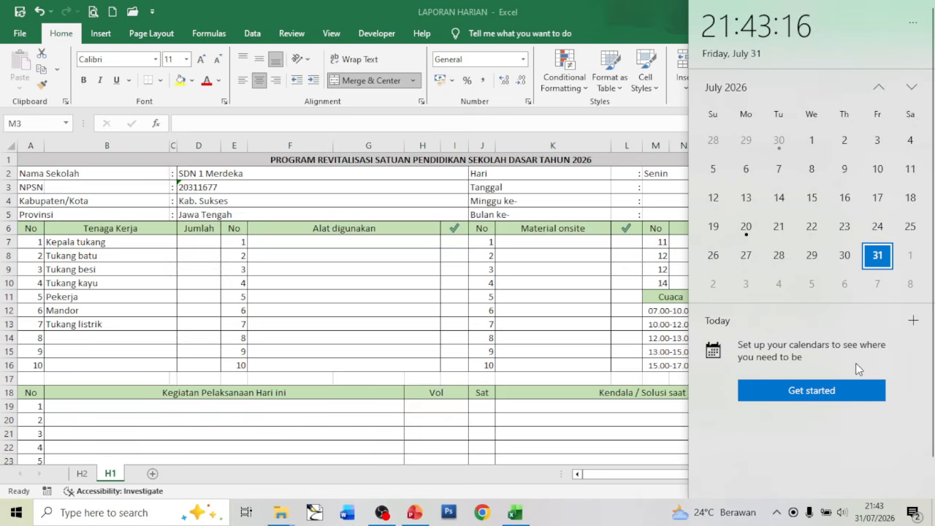
{"action": "left_click", "coordinate": [921, 88]}
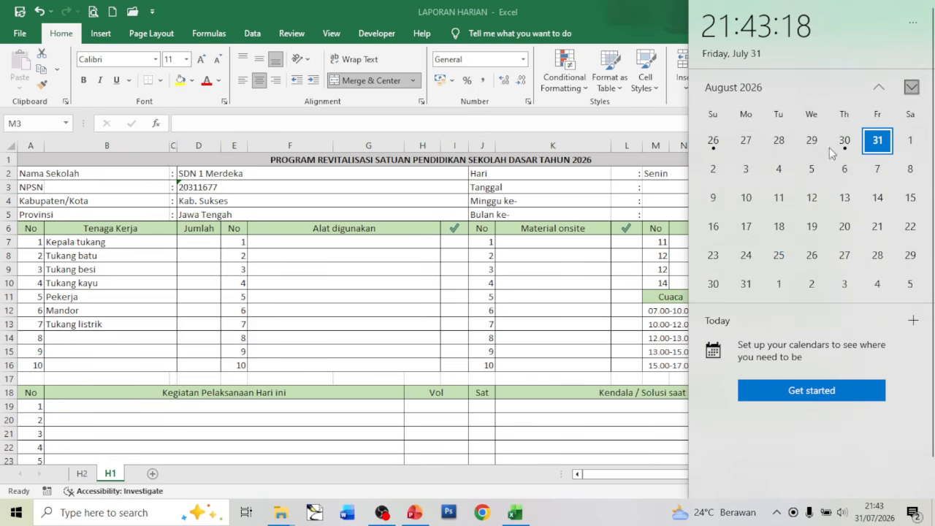
{"action": "left_click", "coordinate": [656, 189]}
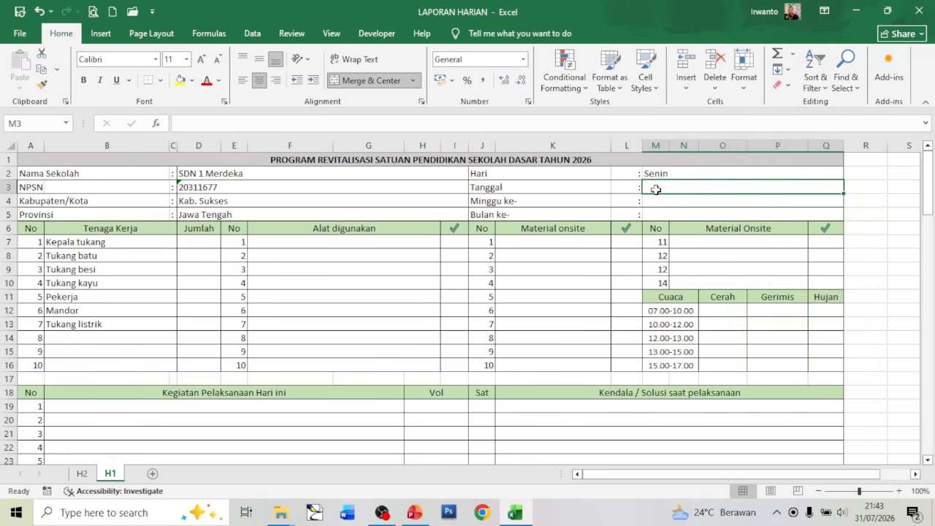
{"action": "type", "text": "'3 Agustus 2026"}
{"action": "key", "text": "ctrl+Return"}
{"action": "left_click_drag", "start_coordinate": [657, 190], "coordinate": [655, 213]}
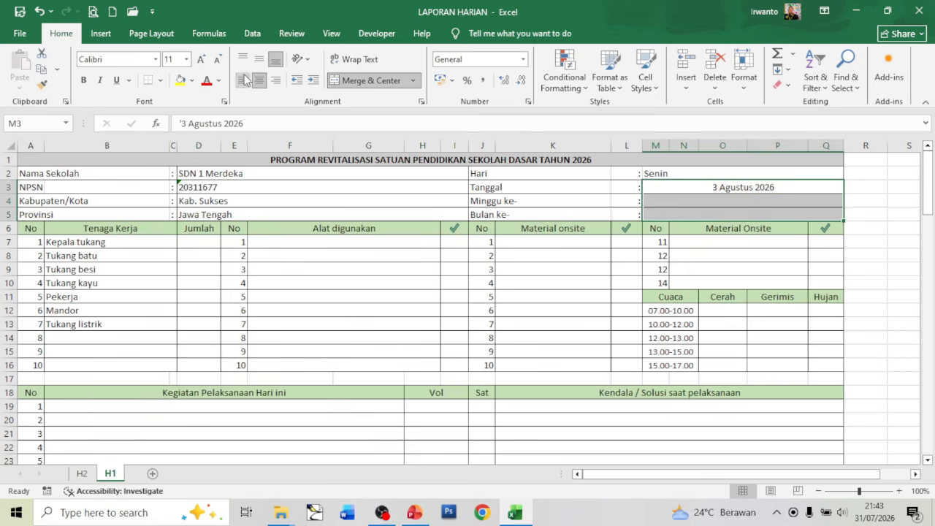
{"action": "left_click", "coordinate": [243, 80]}
Step: Set both Minggu ke- and Bulan ke- to 1
{"action": "left_click", "coordinate": [660, 202]}
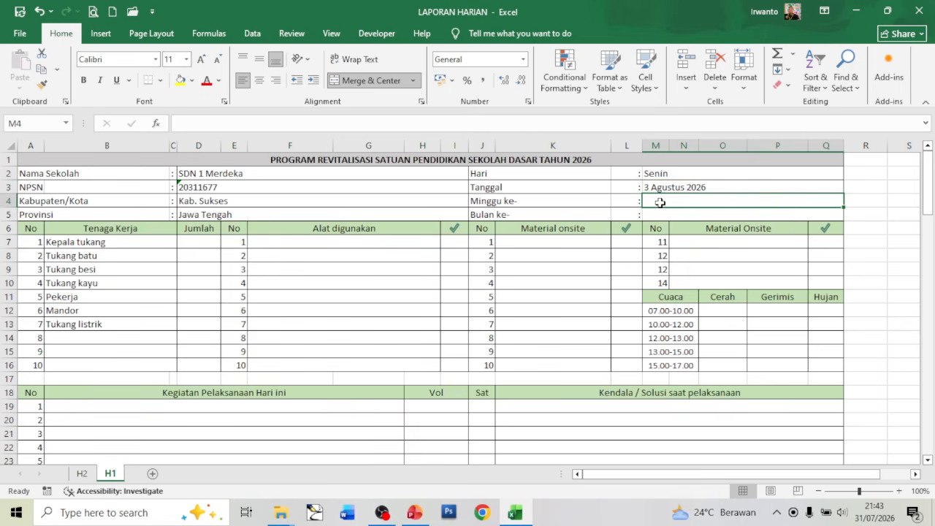
{"action": "type", "text": "1"}
{"action": "key", "text": "Return"}
{"action": "type", "text": "1"}
{"action": "key", "text": "Return"}
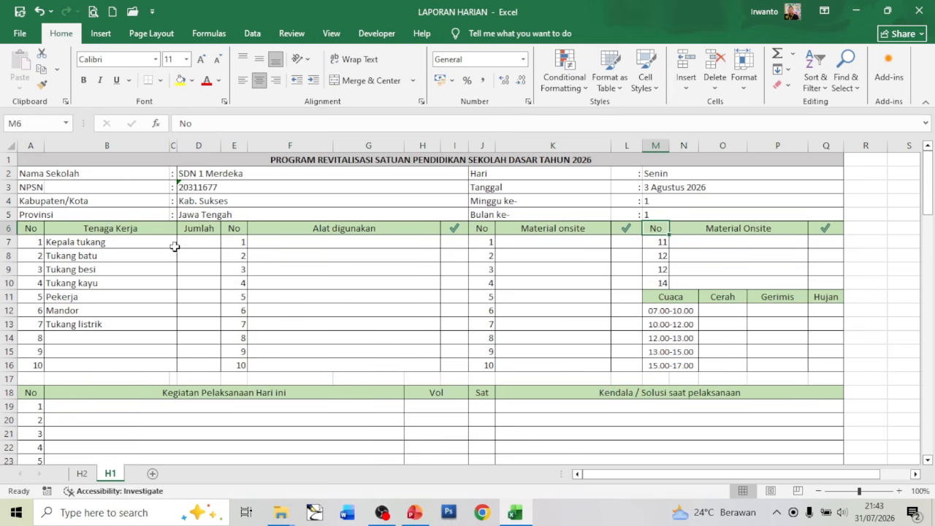
Step: Fill in the Jumlah values for Kepala tukang as 1, Tukang batu as 6 and Tukang besi as 0
{"action": "left_click", "coordinate": [203, 248]}
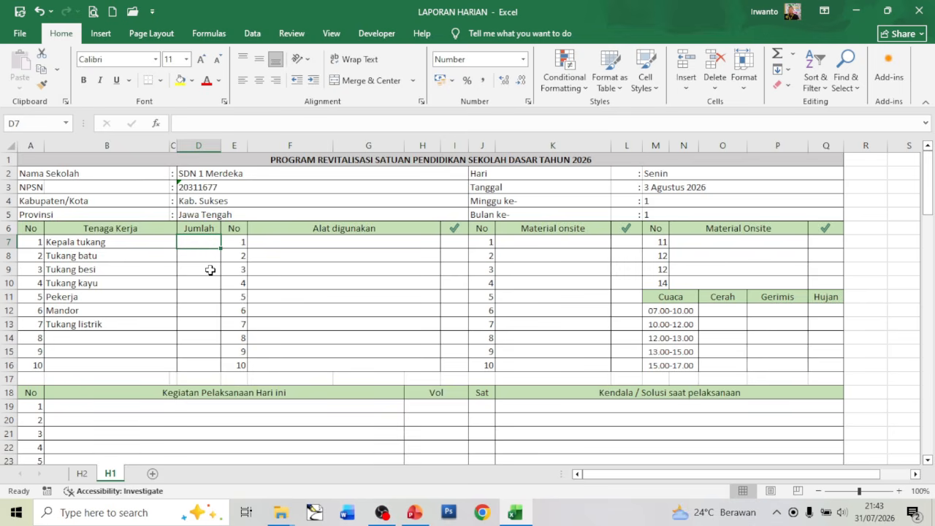
{"action": "type", "text": "1"}
{"action": "key", "text": "Return"}
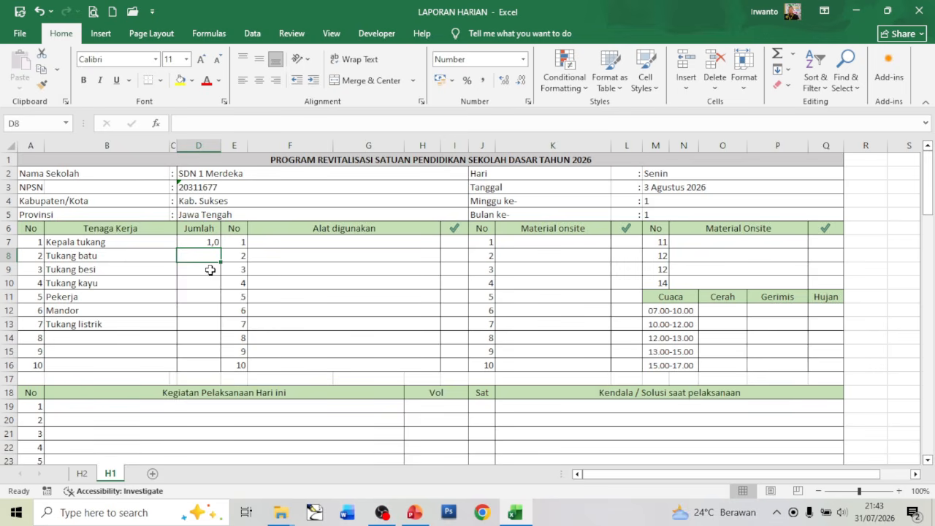
{"action": "type", "text": "6"}
{"action": "key", "text": "Return"}
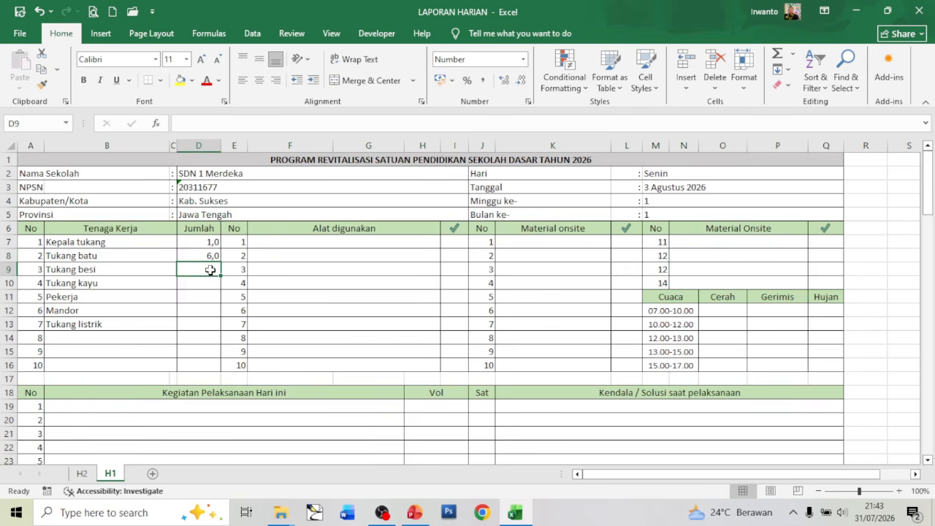
{"action": "type", "text": "4"}
{"action": "key", "text": "Return"}
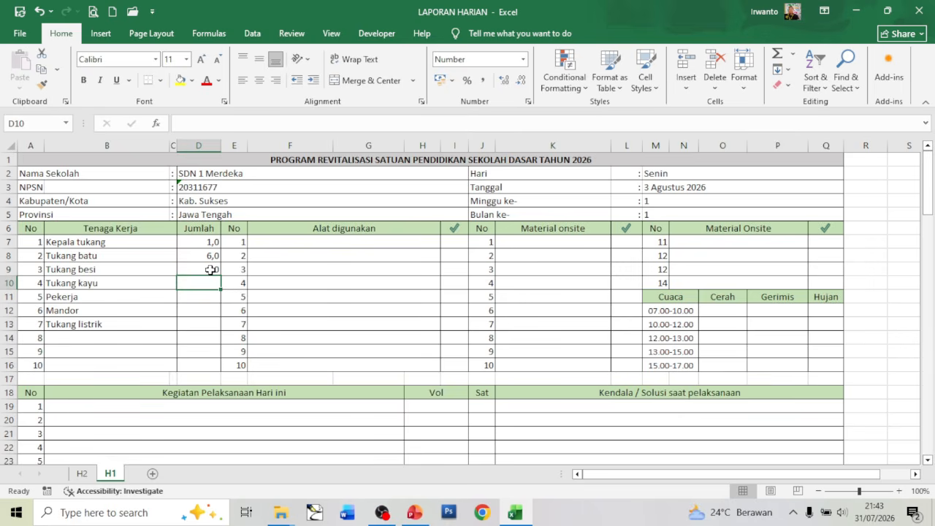
Step: Fill in the Jumlah values for Tukang kayu as 0, Pekerja as 2, Mandor as 0 and Tukang listrik as 0
{"action": "type", "text": "0"}
{"action": "key", "text": "Return"}
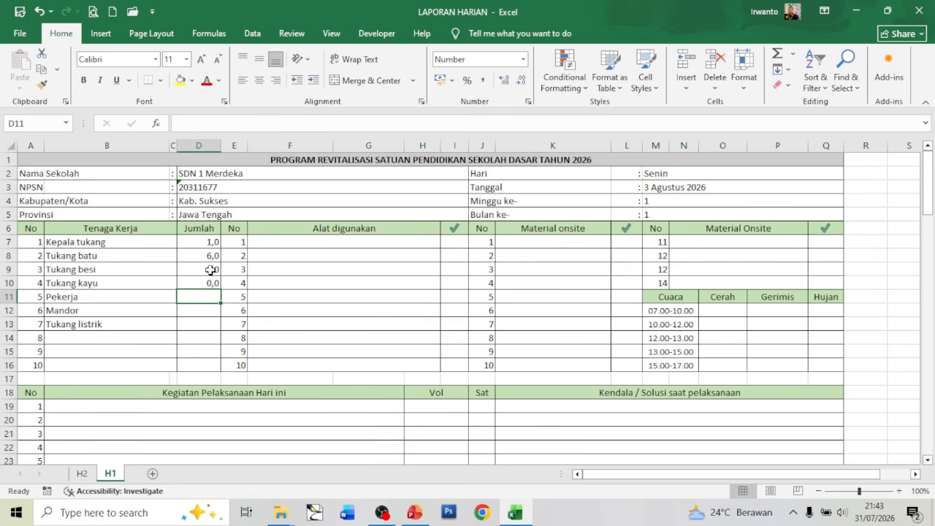
{"action": "type", "text": "2"}
{"action": "key", "text": "Return"}
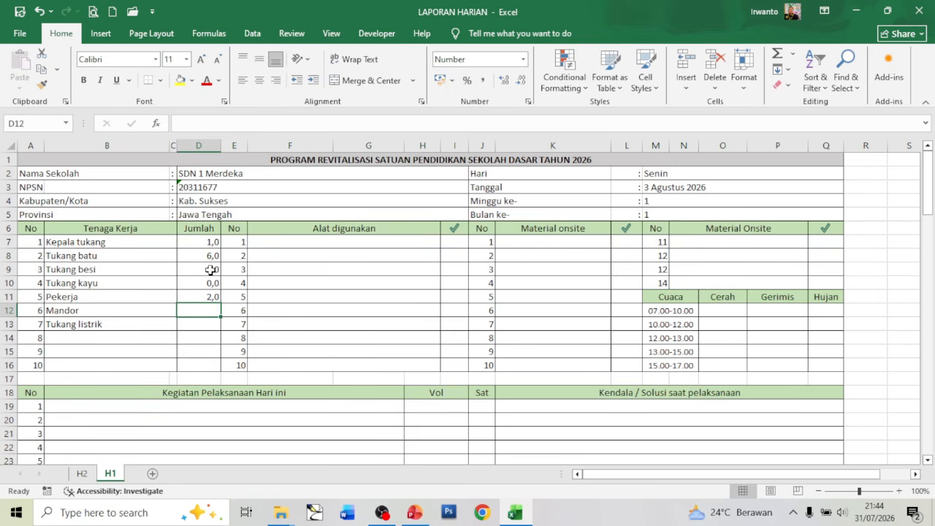
{"action": "type", "text": "0"}
{"action": "key", "text": "Return"}
{"action": "type", "text": "0"}
{"action": "key", "text": "Return"}
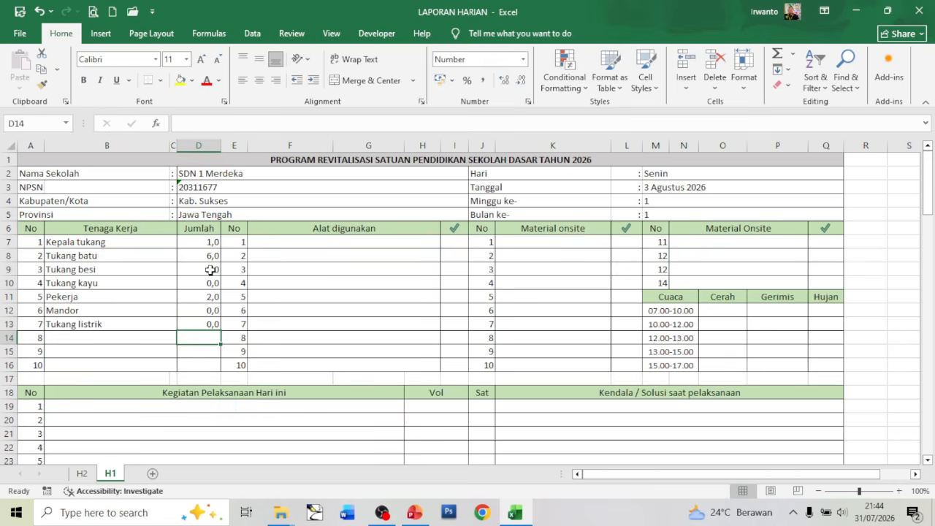
Step: Enter Palu as the first item under Alat digunakan and left-align all ten rows of that column
{"action": "left_click", "coordinate": [345, 243]}
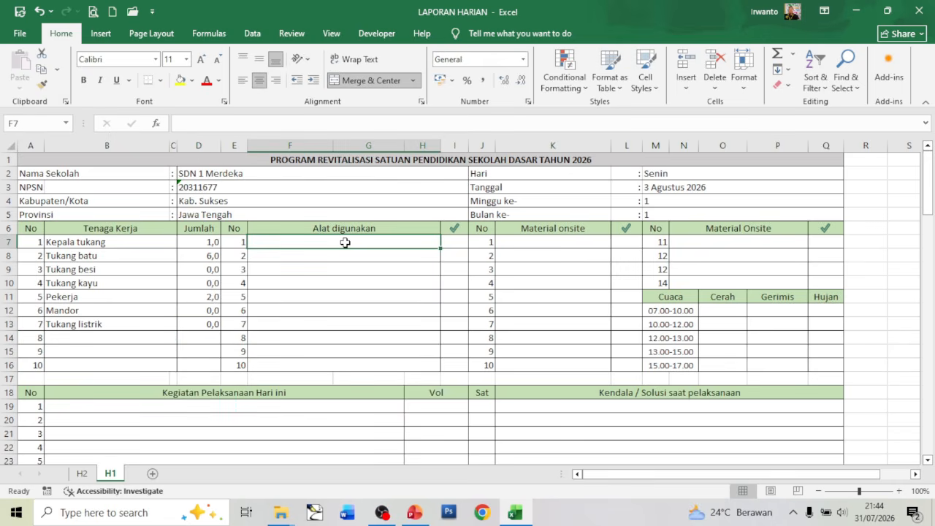
{"action": "type", "text": "Palu"}
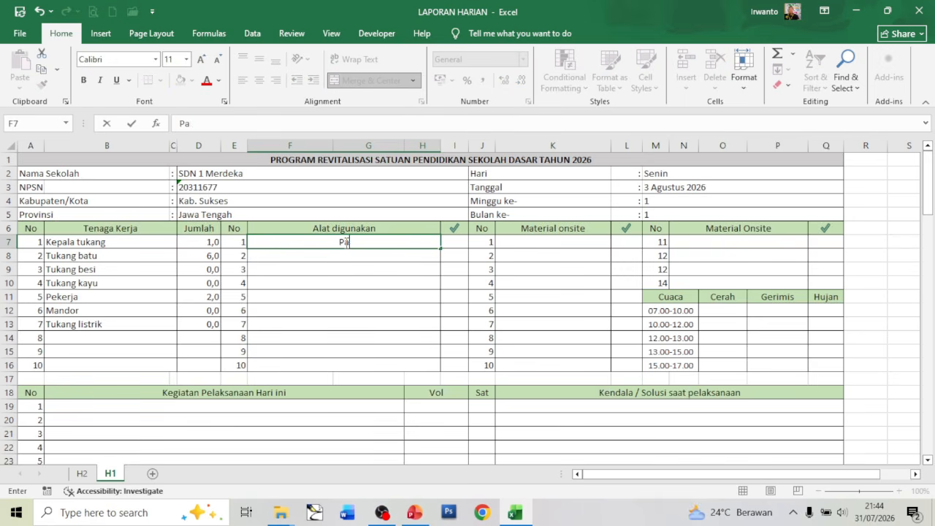
{"action": "key", "text": "Return"}
{"action": "left_click_drag", "start_coordinate": [345, 242], "coordinate": [330, 362]}
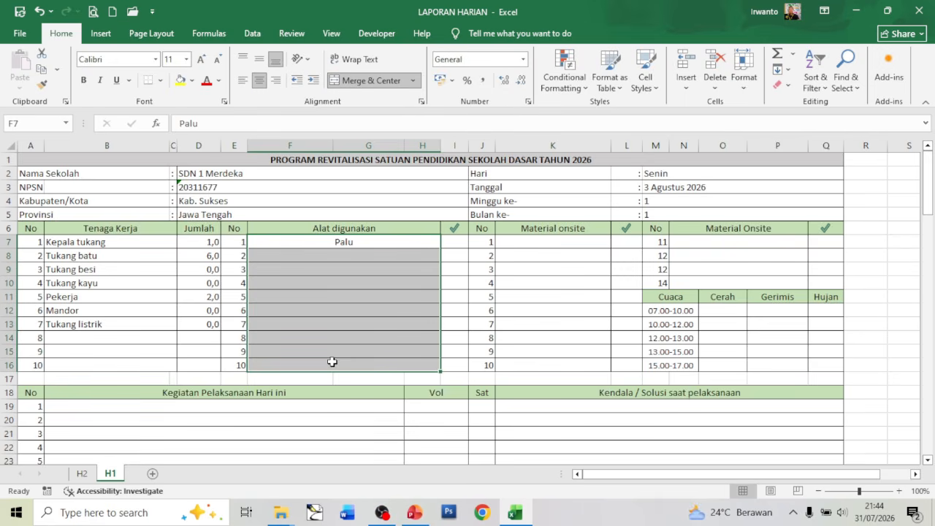
{"action": "left_click", "coordinate": [243, 80]}
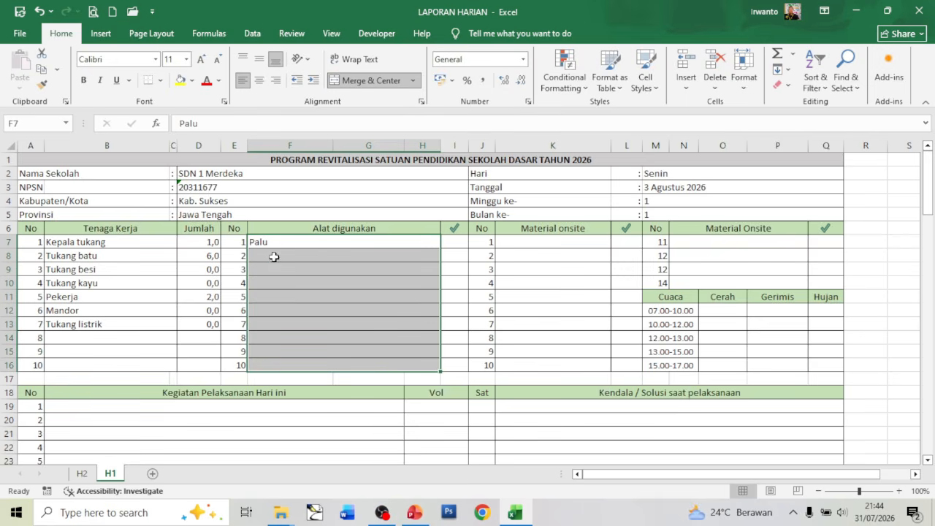
Step: Enter Gergaji, Sekop and Linggis as items 2 to 4 under Alat digunakan
{"action": "left_click", "coordinate": [272, 260]}
{"action": "type", "text": "Gergaji"}
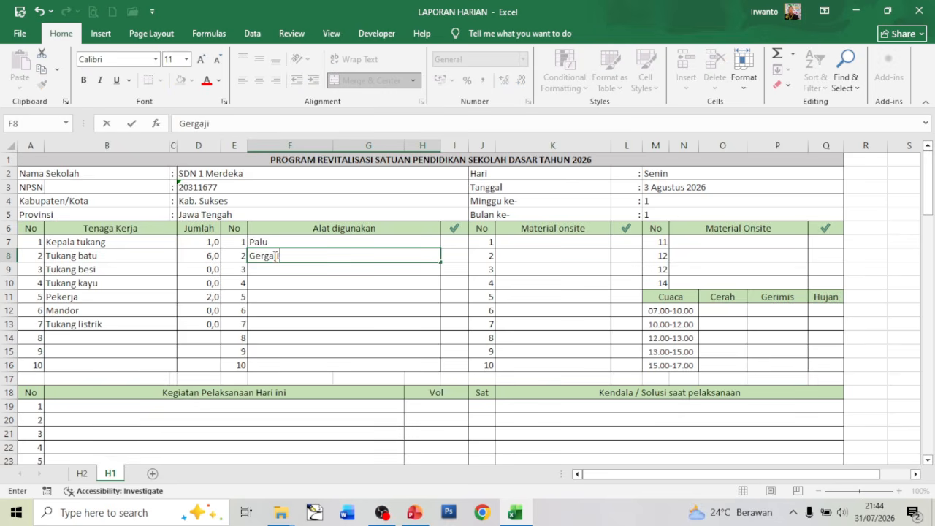
{"action": "key", "text": "Return"}
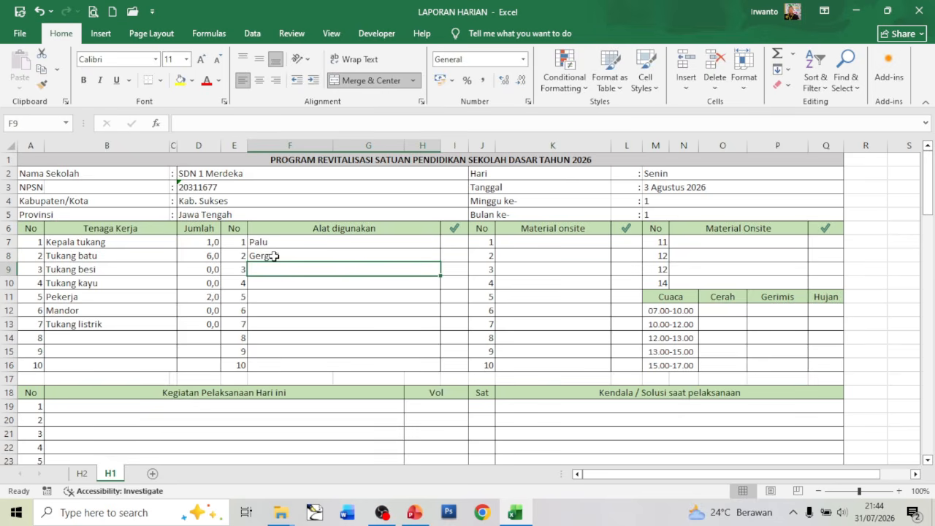
{"action": "type", "text": "Se"}
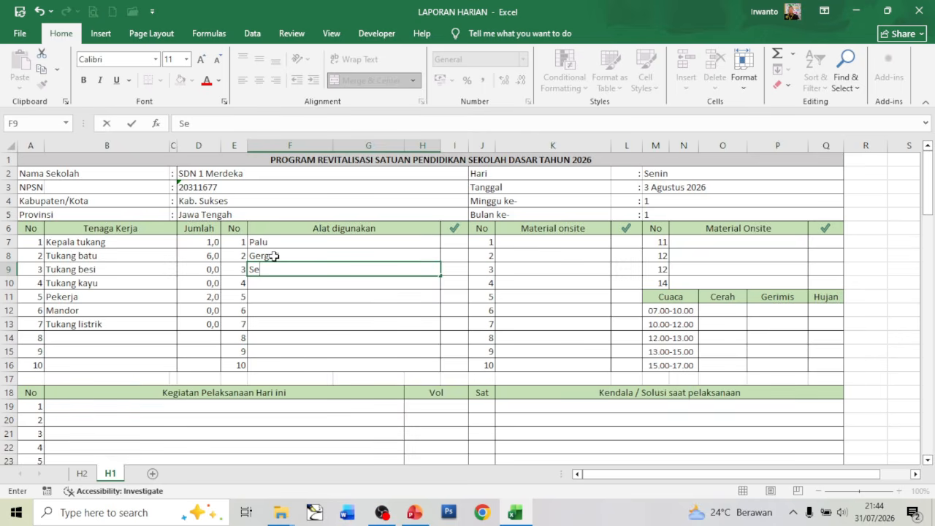
{"action": "type", "text": "kop"}
{"action": "key", "text": "Return"}
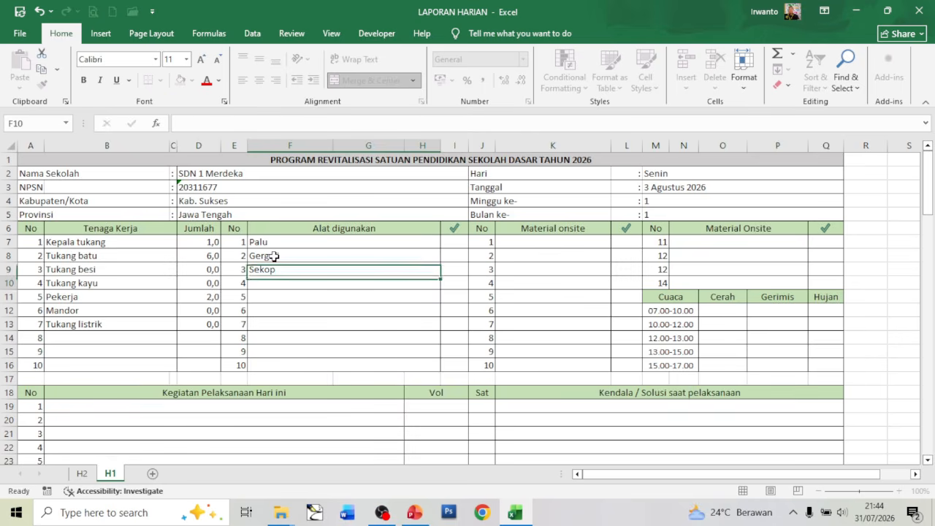
{"action": "type", "text": "Linggis"}
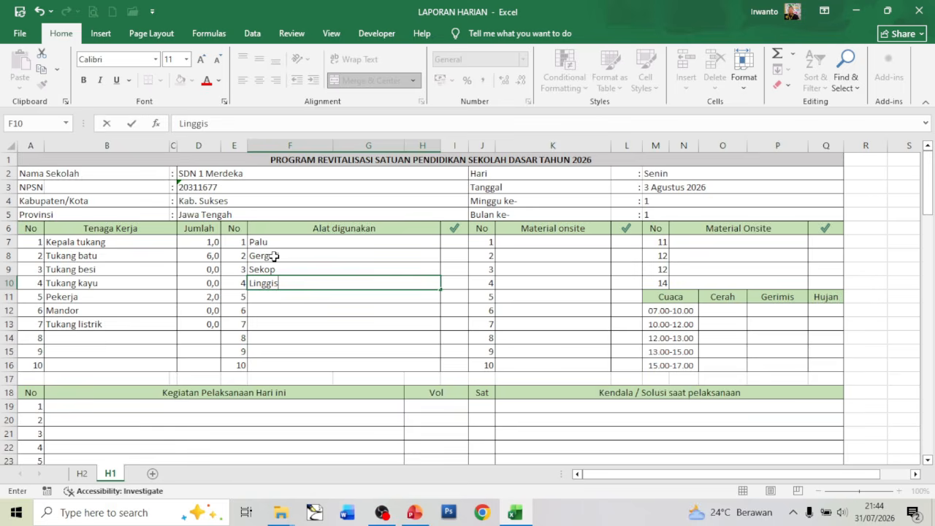
{"action": "key", "text": "Return"}
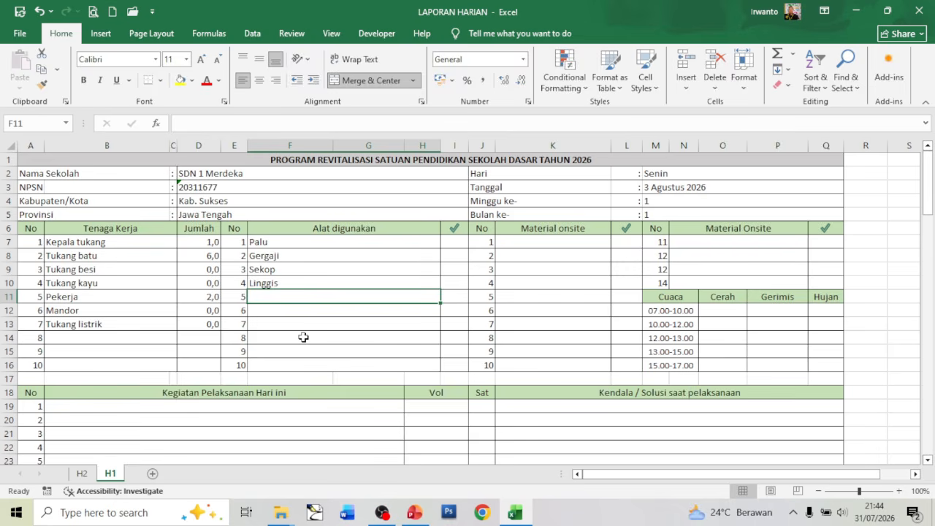
Step: Enter Meteran and Water pass as items 5 and 6 under Alat digunakan
{"action": "type", "text": "Meteran"}
{"action": "key", "text": "Return"}
{"action": "type", "text": "Water pass"}
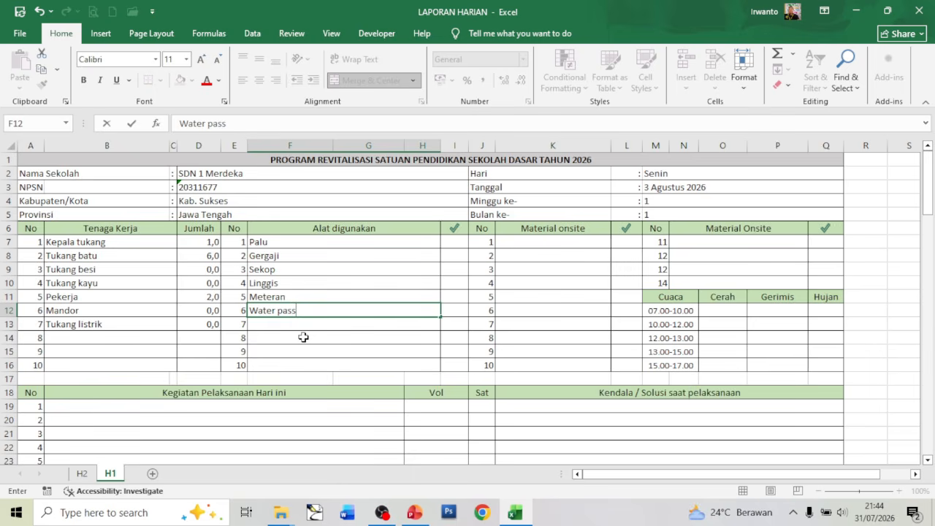
{"action": "key", "text": "Return"}
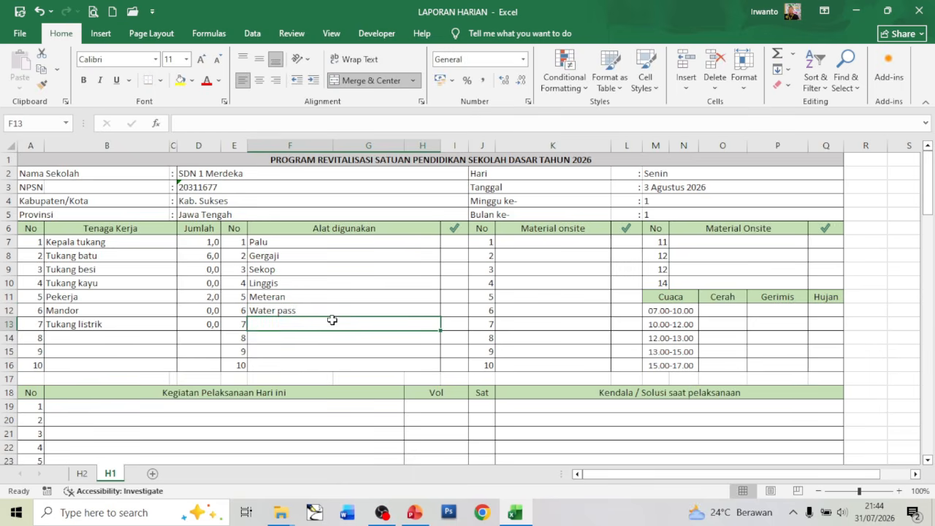
Step: Set the check column to 1 for Palu and Gergaji in the Alat digunakan list
{"action": "left_click", "coordinate": [464, 244]}
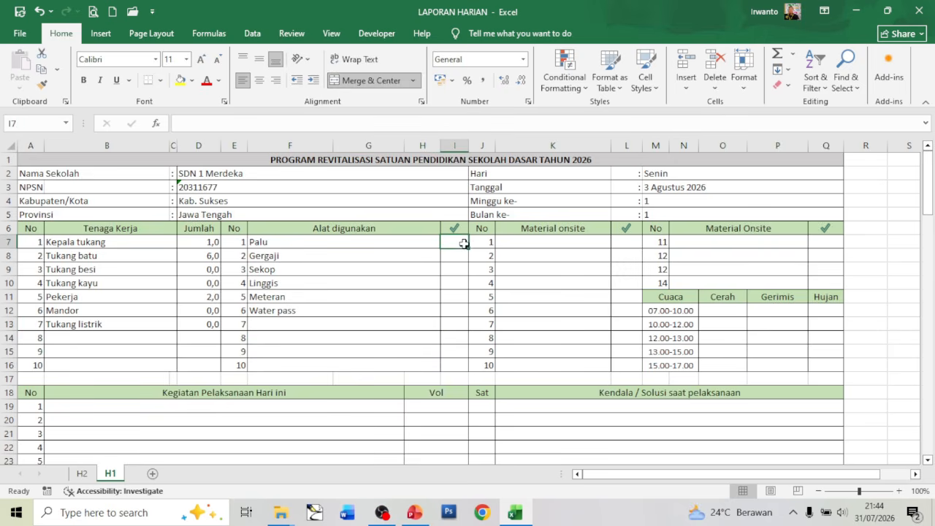
{"action": "left_click", "coordinate": [475, 242]}
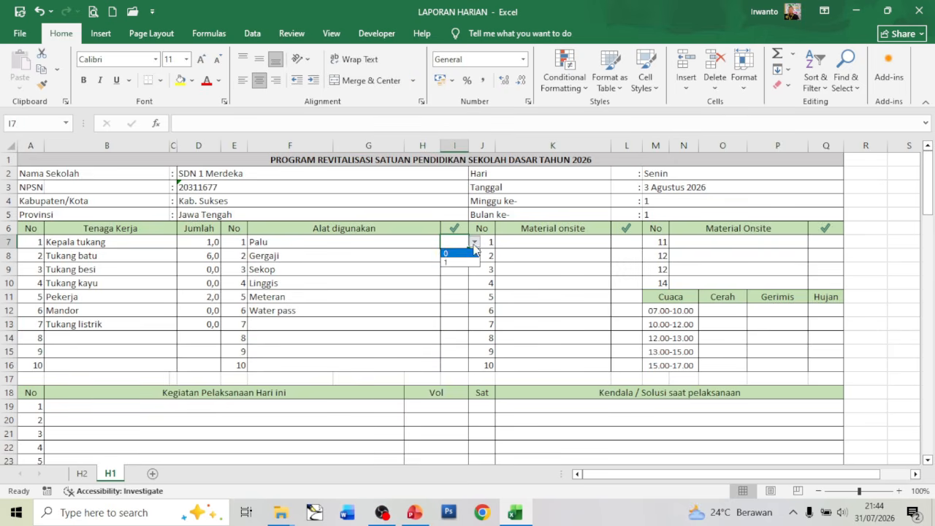
{"action": "left_click", "coordinate": [453, 263]}
{"action": "left_click", "coordinate": [447, 258]}
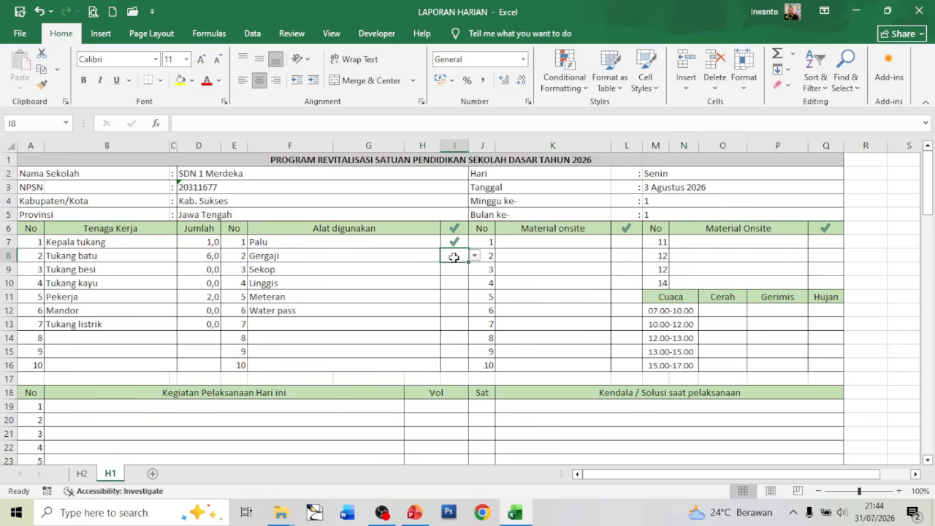
{"action": "left_click", "coordinate": [474, 256]}
{"action": "left_click", "coordinate": [457, 276]}
Step: Set the check column to 1 for Sekop, Linggis, Meteran and Water pass
{"action": "left_click", "coordinate": [454, 271]}
{"action": "type", "text": "1"}
{"action": "key", "text": "Return"}
{"action": "type", "text": "1"}
{"action": "key", "text": "Return"}
{"action": "type", "text": "1"}
{"action": "key", "text": "Return"}
{"action": "type", "text": "1"}
{"action": "key", "text": "Return"}
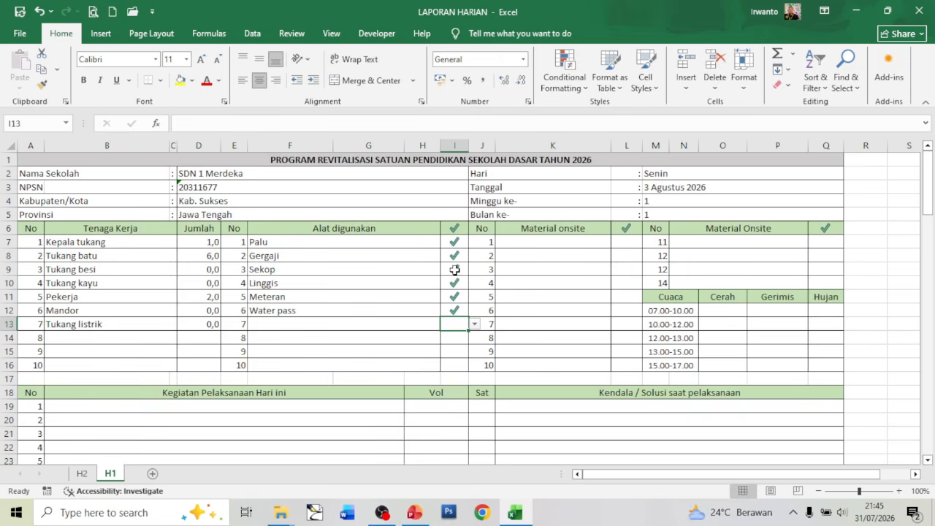
Step: Enter Papan kayu, pasir and batu bata as items 1 to 3 under Material onsite
{"action": "left_click", "coordinate": [540, 243]}
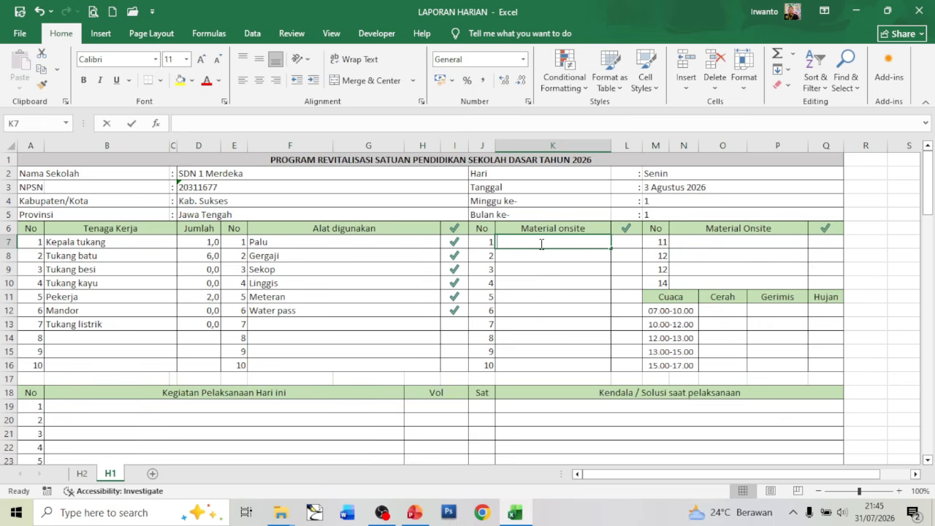
{"action": "type", "text": "Papan kayu"}
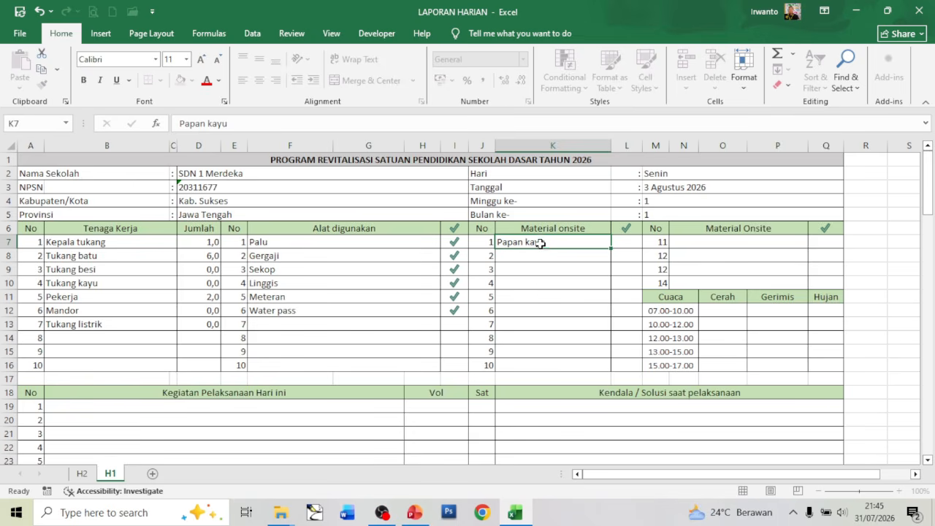
{"action": "key", "text": "Return"}
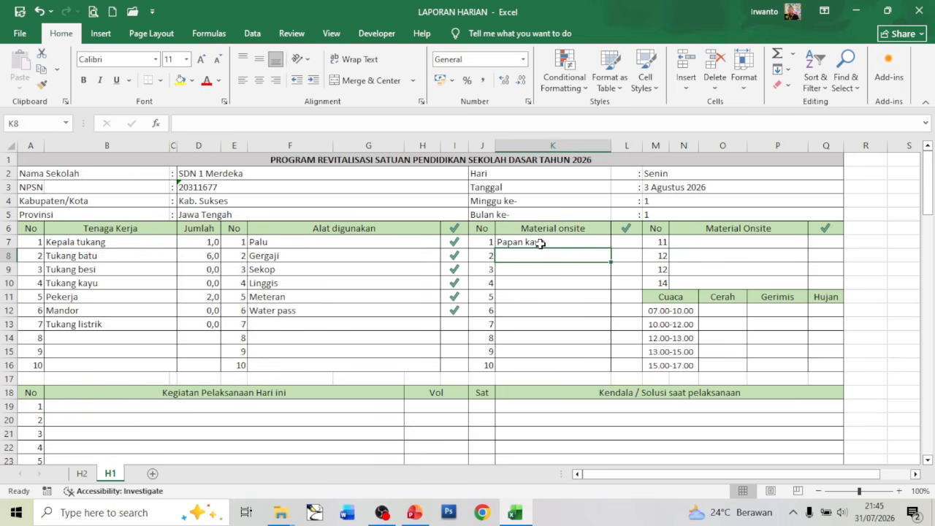
{"action": "type", "text": "pasir"}
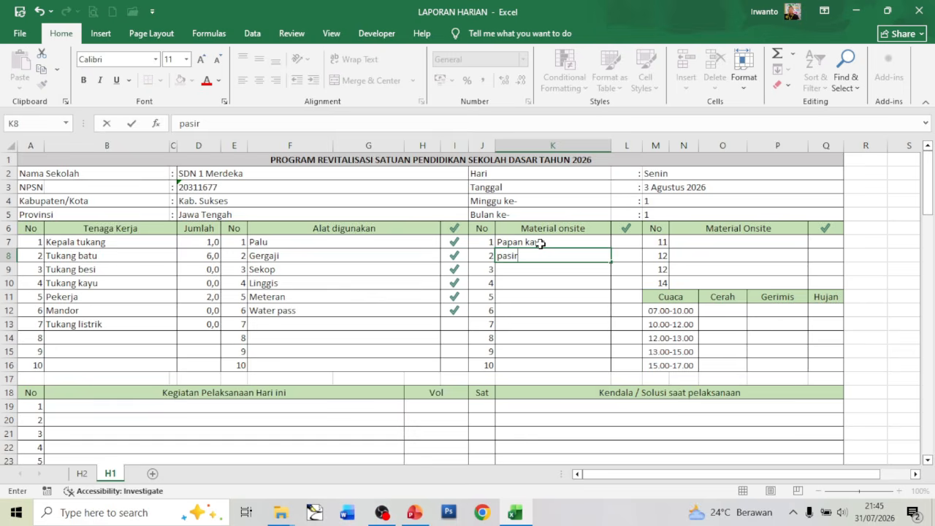
{"action": "key", "text": "Return"}
{"action": "type", "text": "batu bata"}
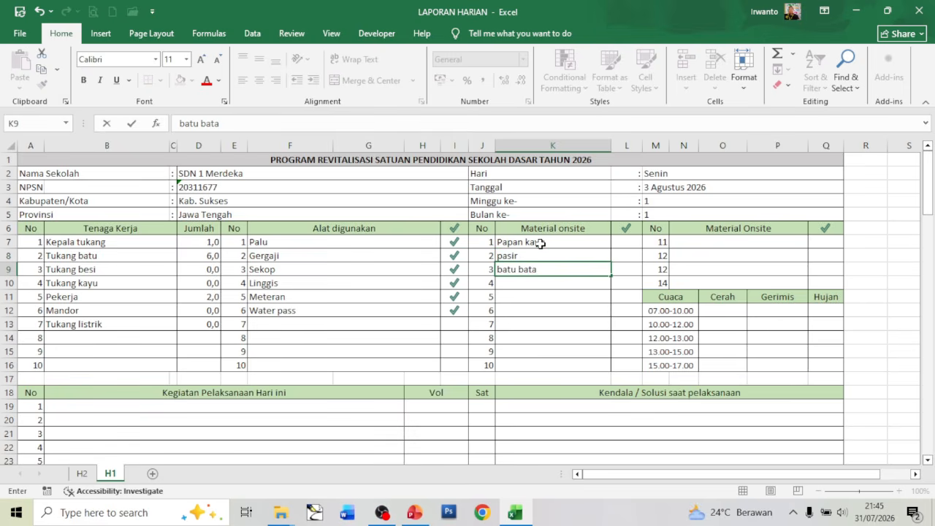
{"action": "key", "text": "Return"}
Step: Enter besi and semen as items 4 and 5 under Material onsite
{"action": "type", "text": "besi"}
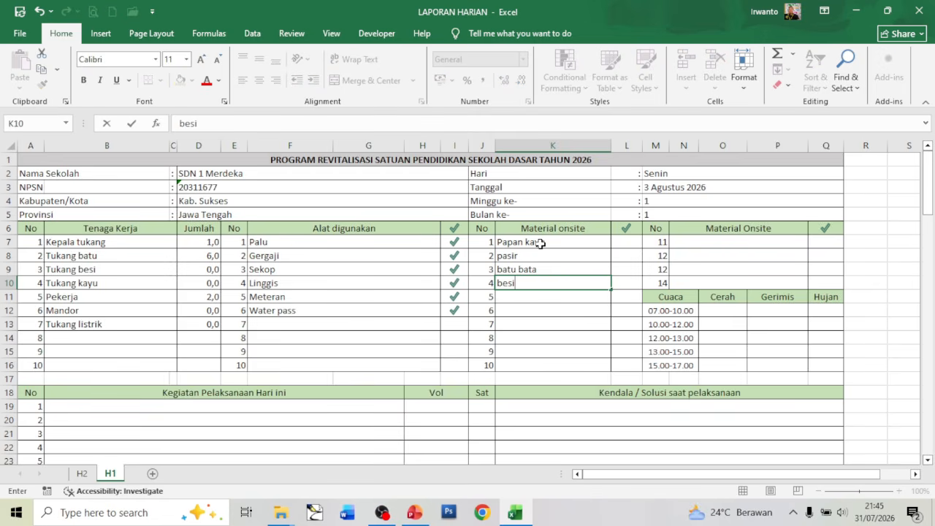
{"action": "key", "text": "Return"}
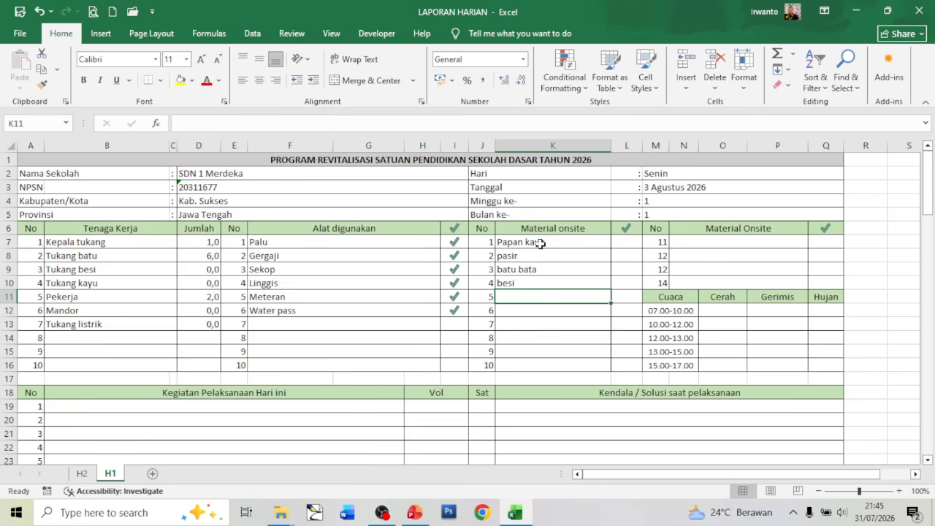
{"action": "type", "text": "semen"}
{"action": "key", "text": "Return"}
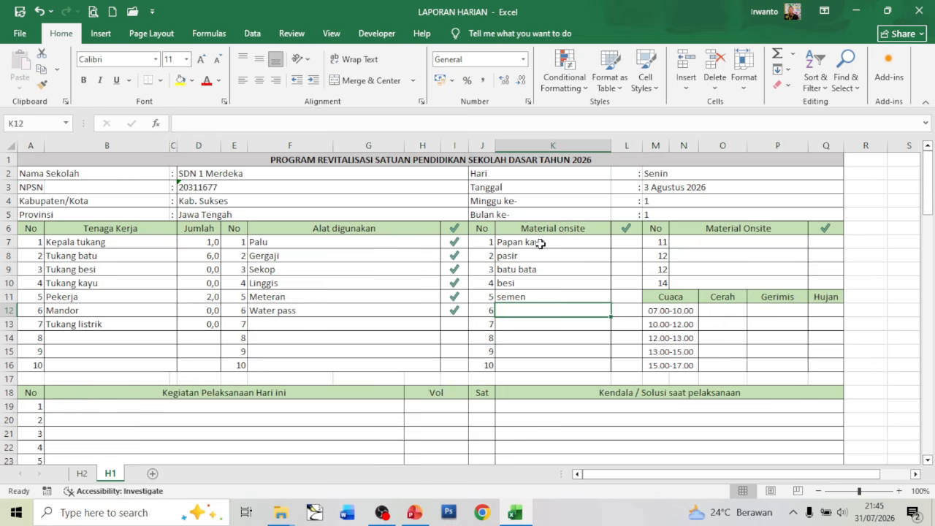
Step: Set the check column to 1 for all five Material onsite items, from Papan kayu to semen
{"action": "left_click", "coordinate": [630, 242]}
{"action": "type", "text": "P"}
{"action": "key", "text": "Return"}
{"action": "type", "text": "P"}
{"action": "key", "text": "Return"}
{"action": "type", "text": "P"}
{"action": "key", "text": "Return"}
{"action": "type", "text": "1"}
{"action": "key", "text": "Return"}
{"action": "type", "text": "1"}
{"action": "key", "text": "Return"}
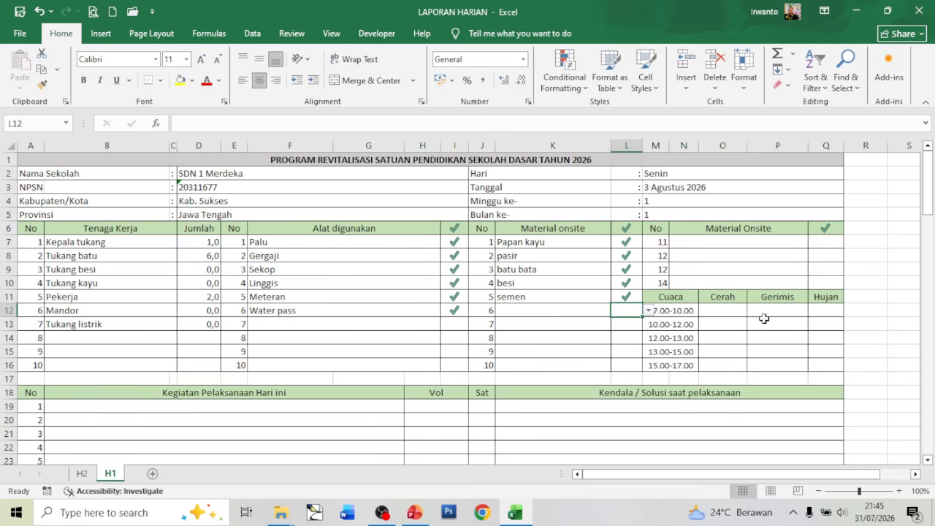
Step: In the Cuaca table, mark Cerah with 1 for 07.00-10.00 and 10.00-12.00
{"action": "left_click", "coordinate": [742, 336]}
{"action": "left_click", "coordinate": [722, 310]}
{"action": "left_click", "coordinate": [753, 312]}
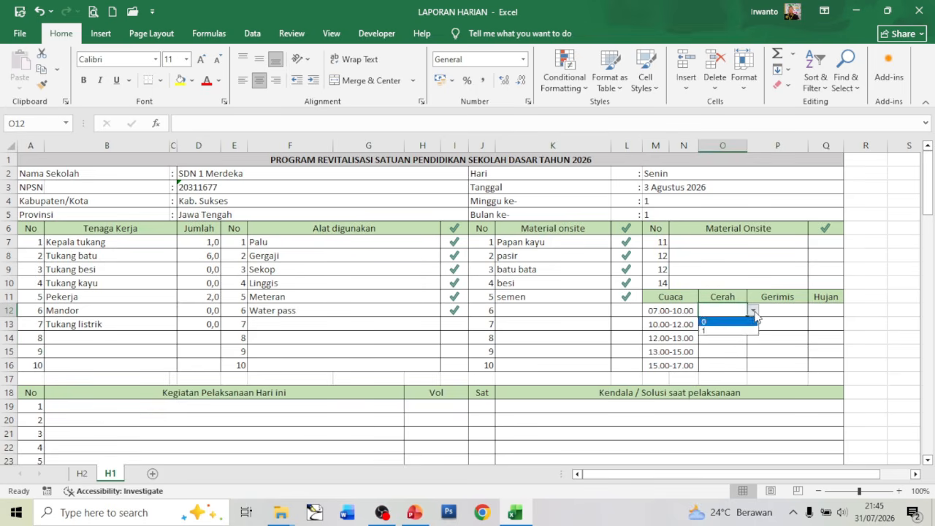
{"action": "left_click", "coordinate": [719, 328]}
{"action": "left_click", "coordinate": [727, 322]}
{"action": "left_click", "coordinate": [754, 324]}
{"action": "left_click", "coordinate": [715, 345]}
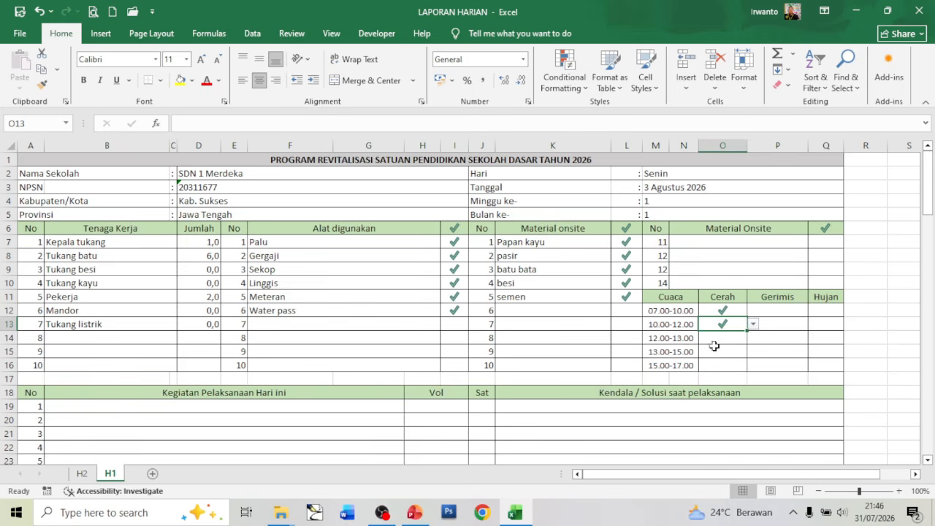
Step: In the Cuaca table, mark Gerimis for 12.00-13.00 and Cerah for 13.00-15.00 with 1
{"action": "left_click", "coordinate": [779, 338]}
{"action": "left_click", "coordinate": [815, 339]}
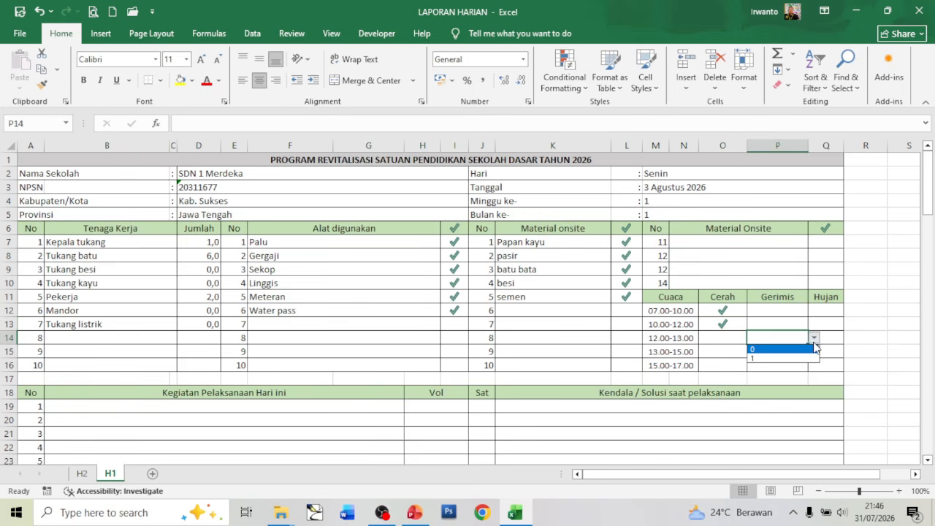
{"action": "left_click", "coordinate": [772, 358]}
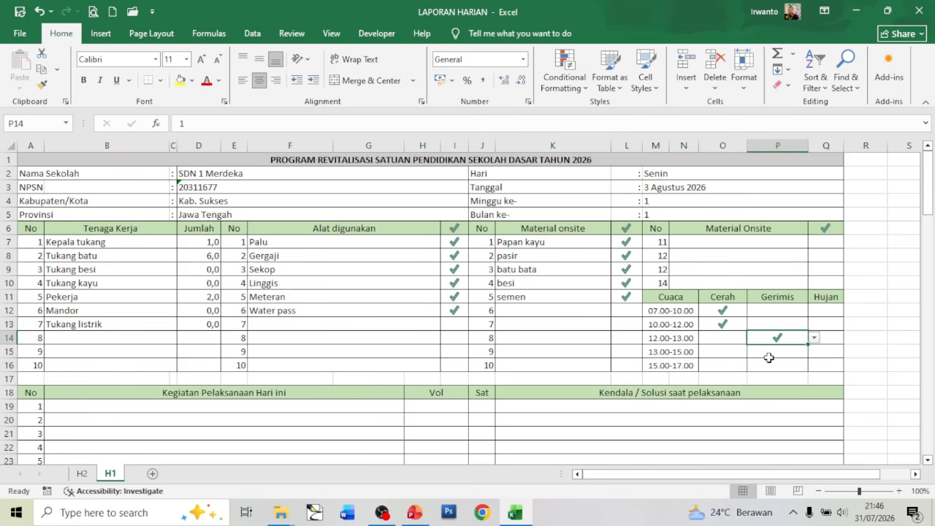
{"action": "left_click", "coordinate": [727, 352]}
{"action": "left_click", "coordinate": [754, 353]}
{"action": "left_click", "coordinate": [709, 373]}
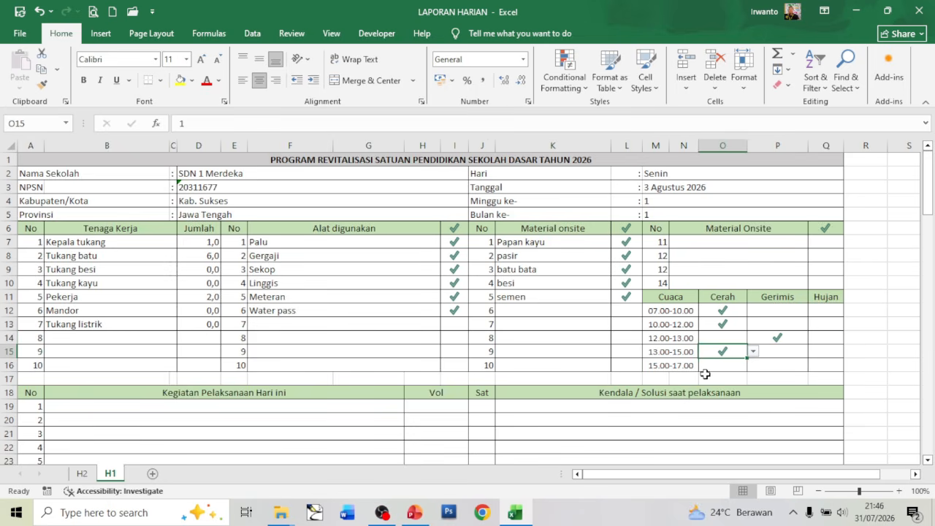
Step: In the Cuaca table, mark Hujan with 1 for 15.00-17.00
{"action": "left_click", "coordinate": [822, 364]}
{"action": "left_click", "coordinate": [849, 366]}
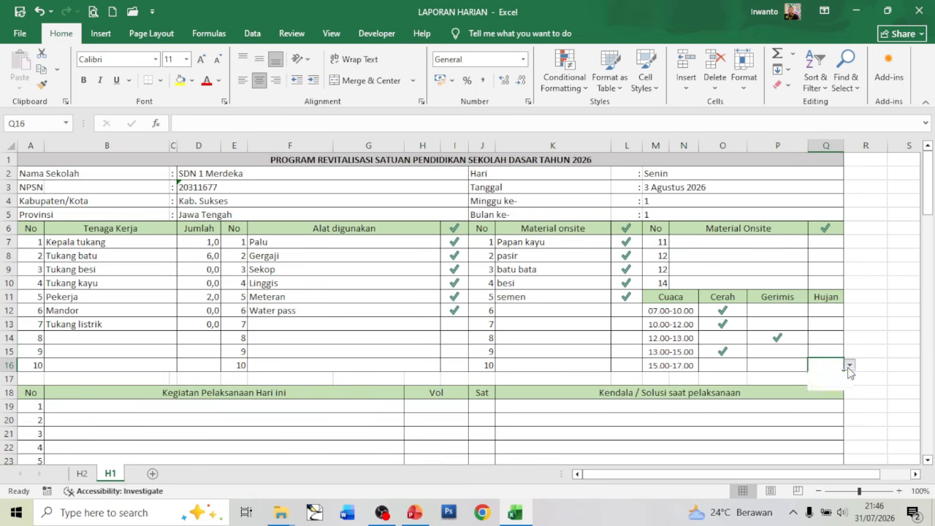
{"action": "left_click", "coordinate": [818, 386]}
{"action": "left_click", "coordinate": [789, 362]}
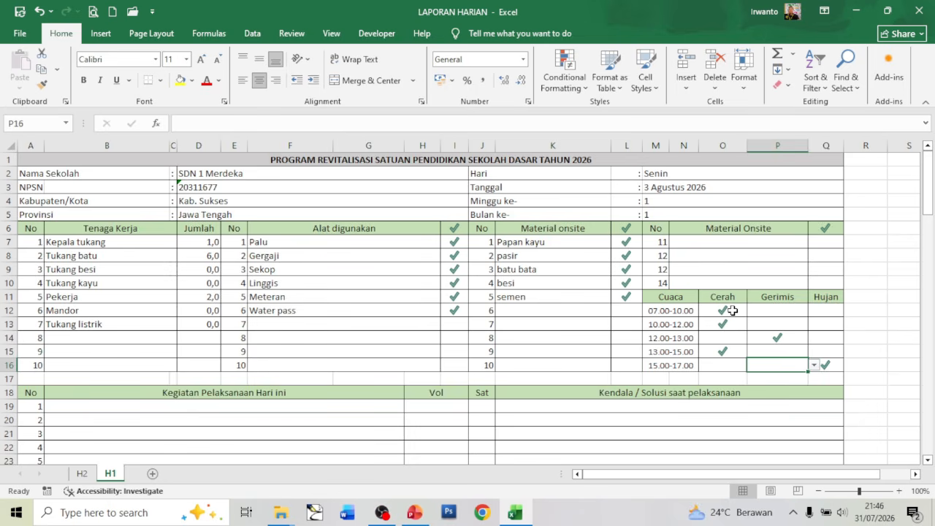
Step: Left-align the six rows under Kegiatan Pelaksanaan Hari ini
{"action": "left_click_drag", "start_coordinate": [927, 209], "coordinate": [910, 292]}
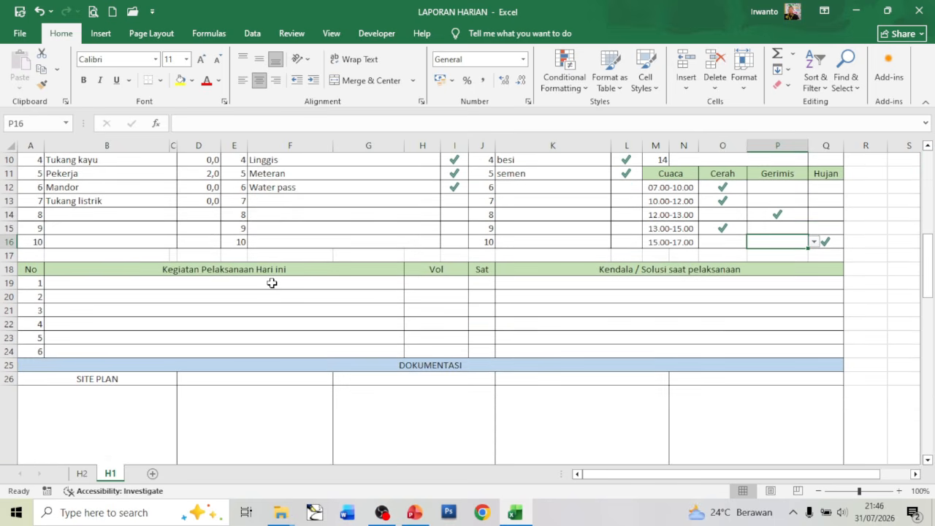
{"action": "left_click", "coordinate": [104, 286]}
{"action": "left_click_drag", "start_coordinate": [104, 285], "coordinate": [94, 353]}
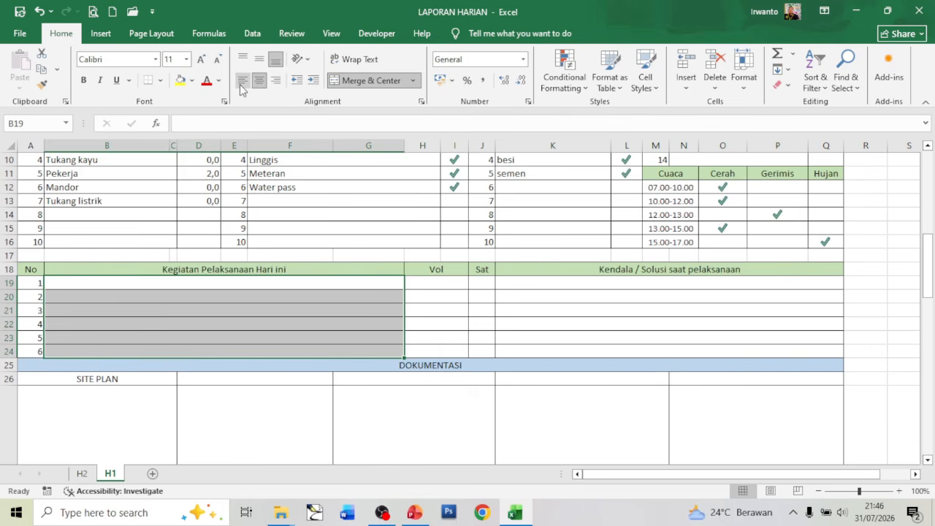
Step: Enter Pekerjaan persiapan RK3K as the first activity under Kegiatan Pelaksanaan Hari ini
{"action": "left_click", "coordinate": [69, 287]}
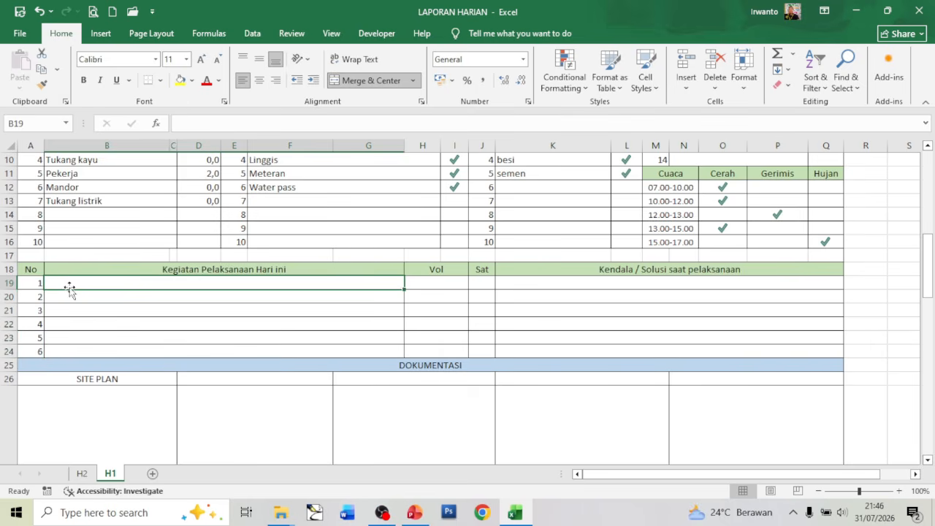
{"action": "type", "text": "Pekerja"}
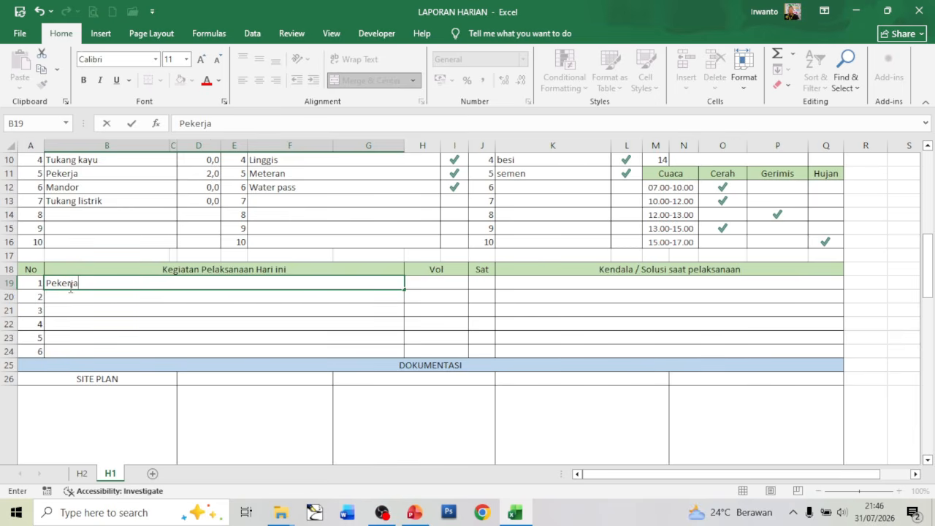
{"action": "type", "text": "an persiapan "}
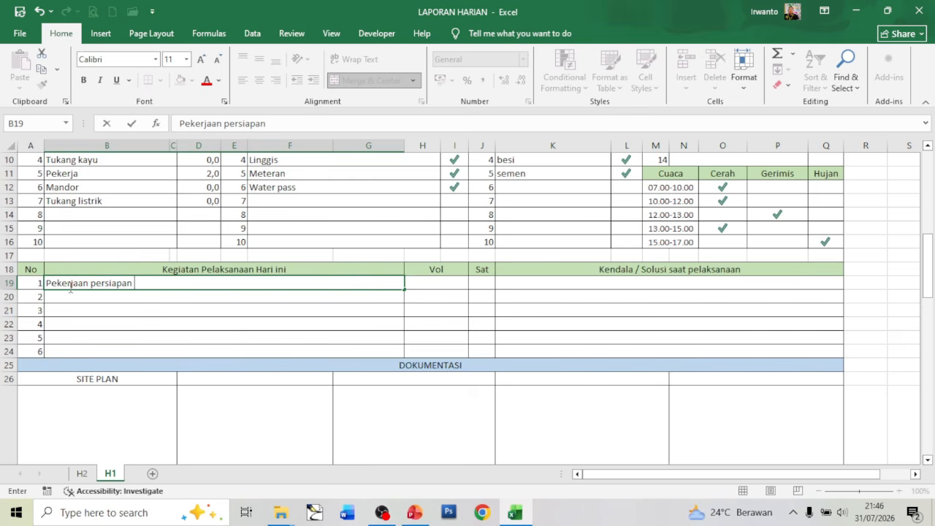
{"action": "type", "text": "RK3K"}
{"action": "key", "text": "Return"}
{"action": "key", "text": "Return"}
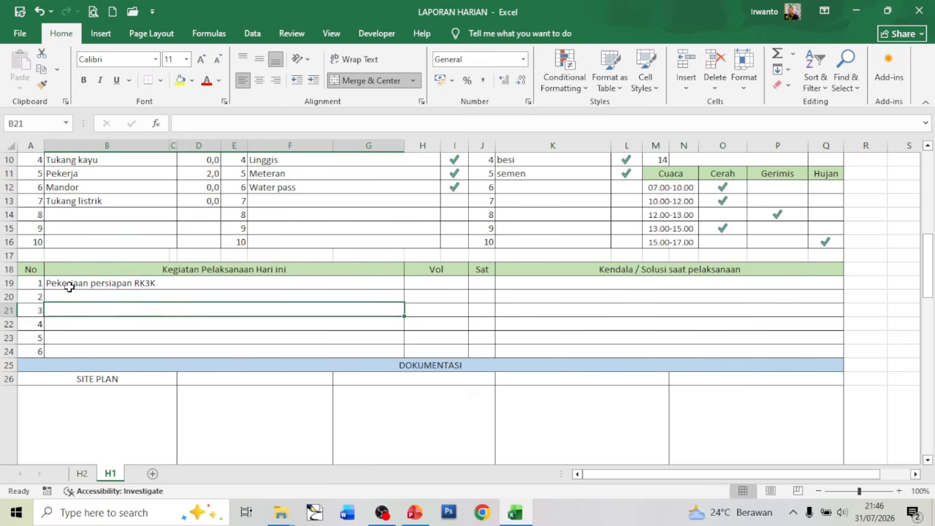
Step: Enter Pekerjaan pasang papan informasi as the second activity under Kegiatan Pelaksanaan Hari ini
{"action": "left_click", "coordinate": [69, 293]}
{"action": "type", "text": "Pekerjaan "}
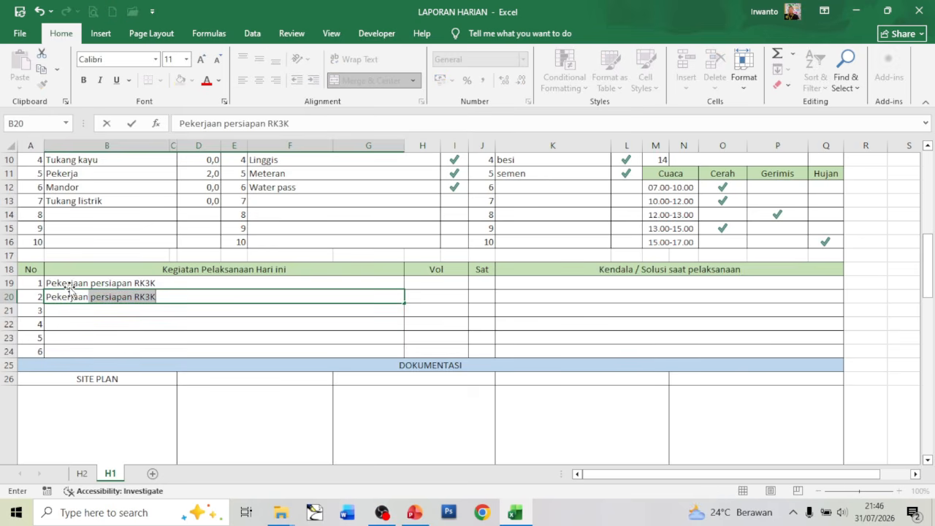
{"action": "type", "text": "pasa"}
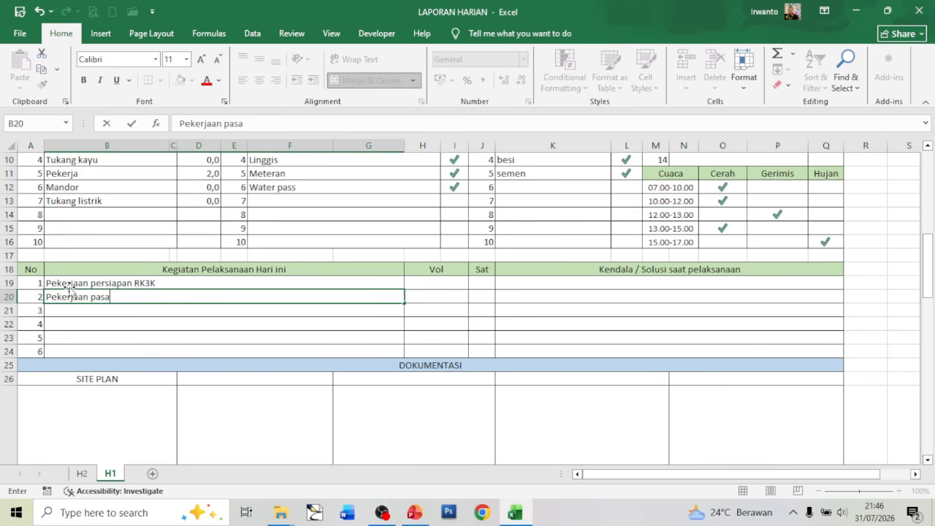
{"action": "type", "text": "ng papan "}
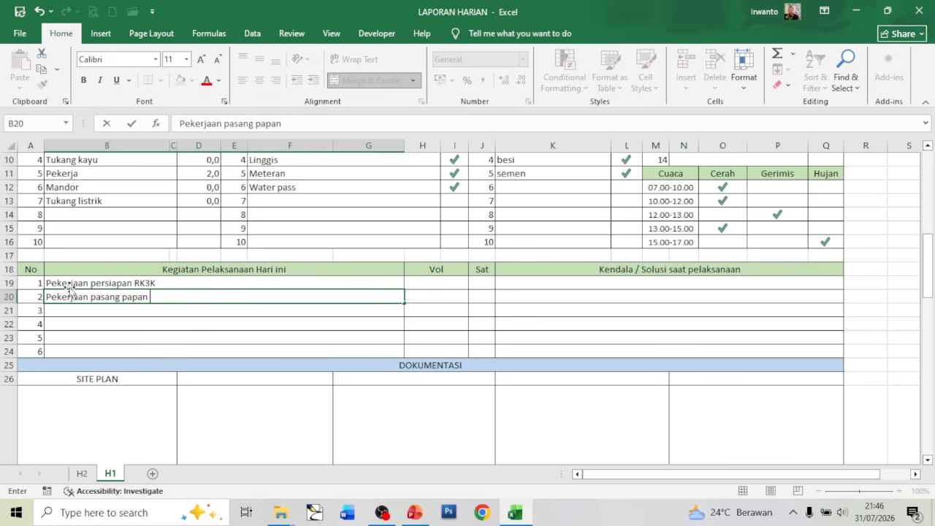
{"action": "type", "text": "informasi"}
{"action": "key", "text": "Return"}
Step: Add Pekerjaan pasang bouplank as the third activity and Pekerjaan pembongkaran atap as the fourth
{"action": "type", "text": "Pekerjaan pasang "}
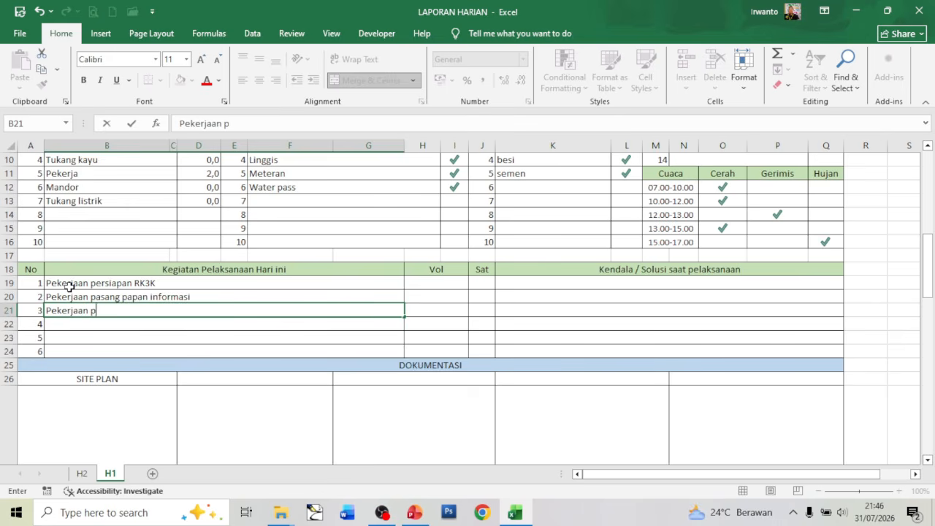
{"action": "type", "text": "bouplank"}
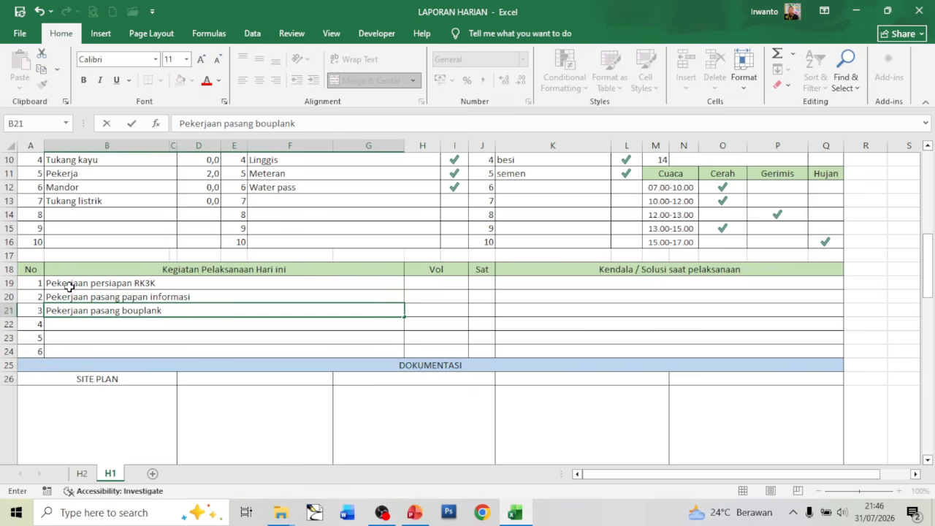
{"action": "key", "text": "Return"}
{"action": "type", "text": "Pekerj"}
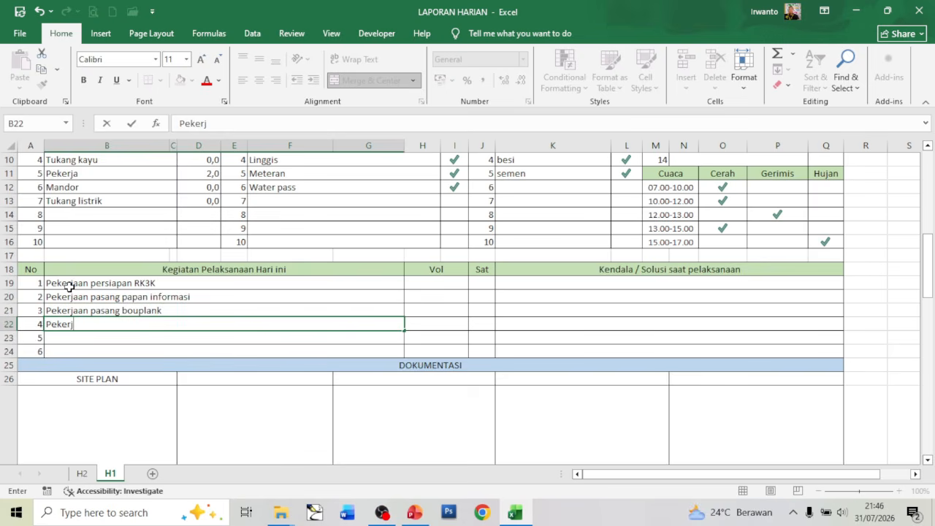
{"action": "type", "text": "aan pembo"}
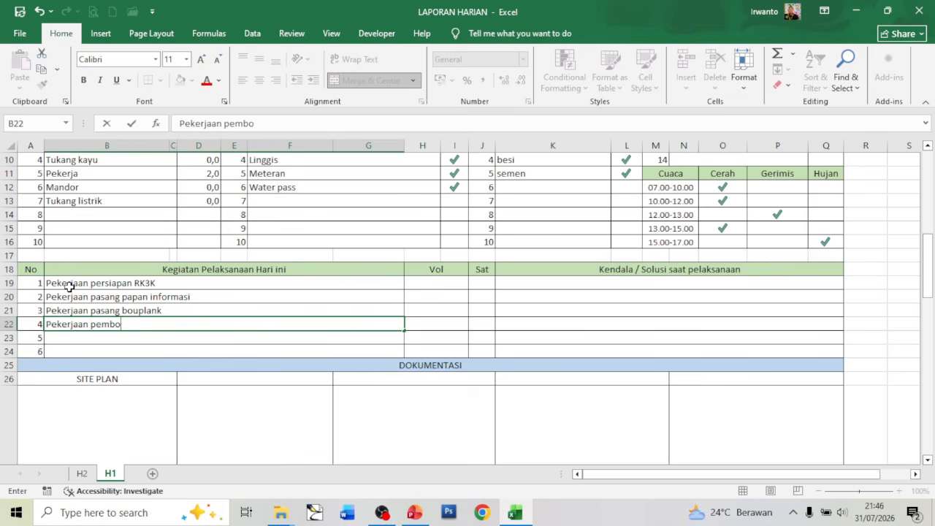
{"action": "type", "text": "ngkaran atap"}
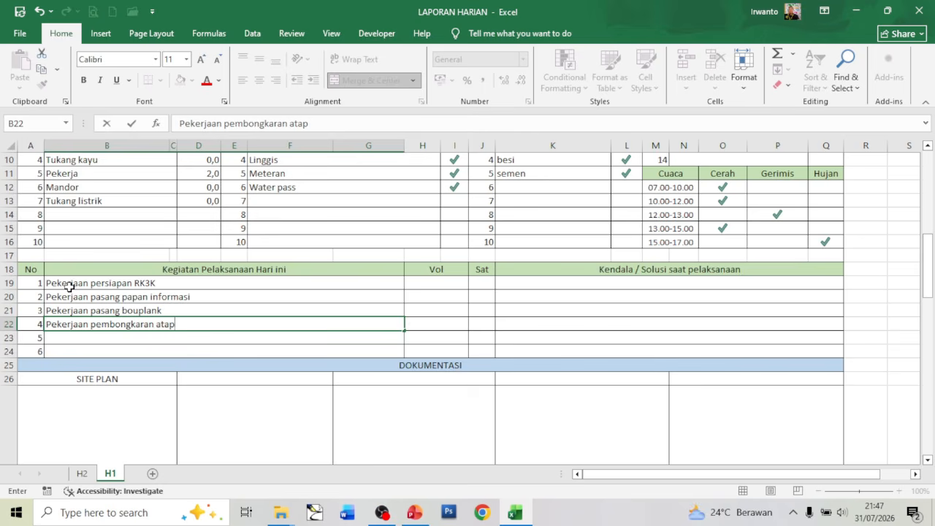
{"action": "key", "text": "Return"}
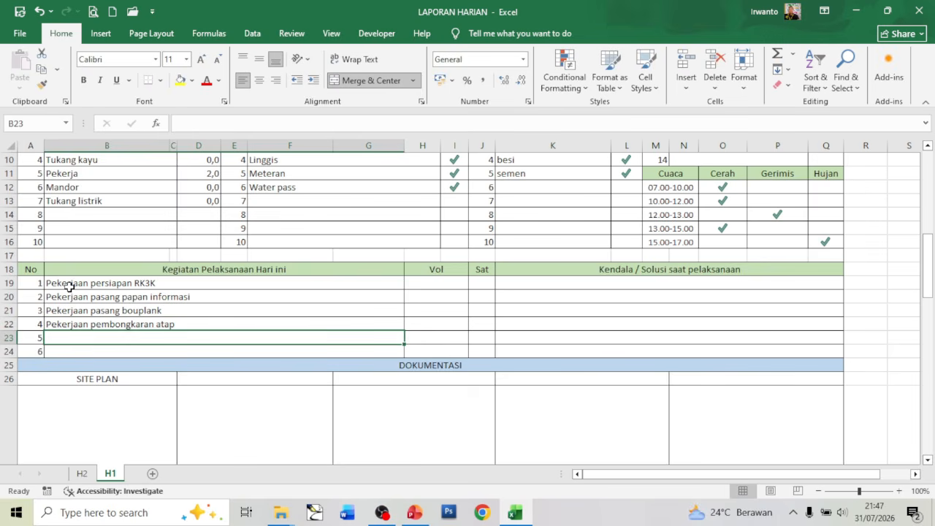
Step: Set the volume of the papan informasi activity to 1 and its unit to bh
{"action": "left_click", "coordinate": [427, 284]}
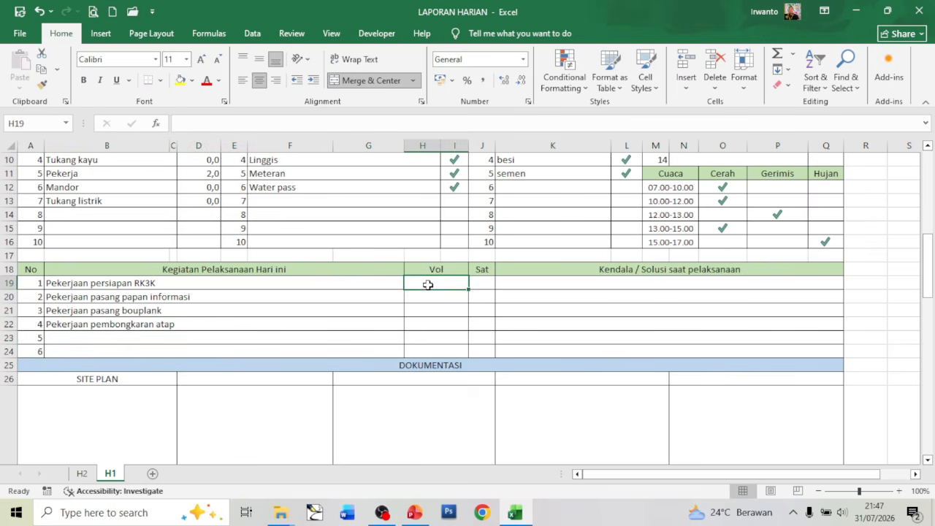
{"action": "left_click", "coordinate": [485, 287]}
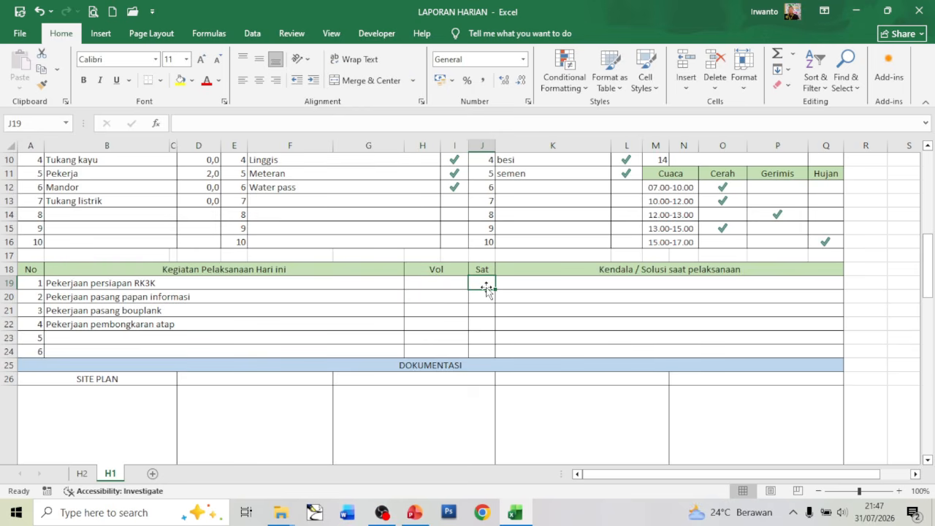
{"action": "left_click", "coordinate": [488, 304]}
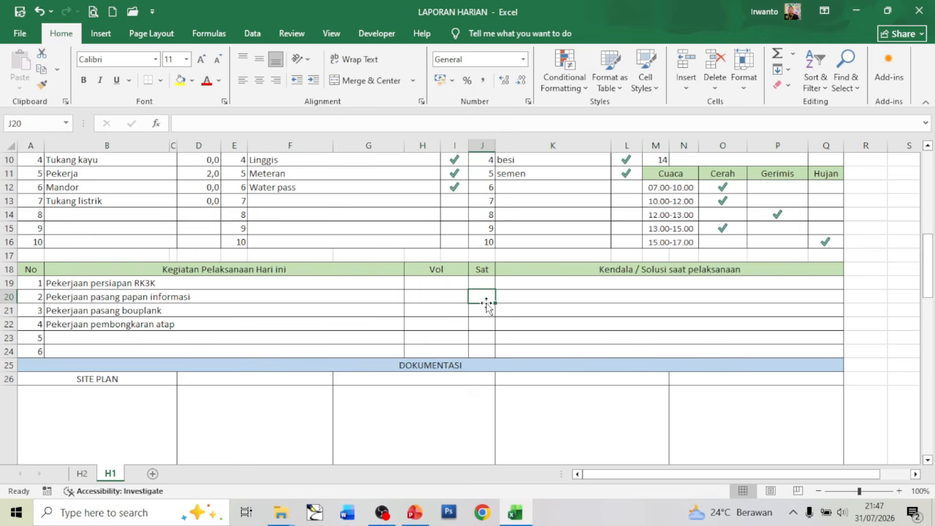
{"action": "type", "text": "bh"}
{"action": "key", "text": "Left"}
{"action": "type", "text": "1"}
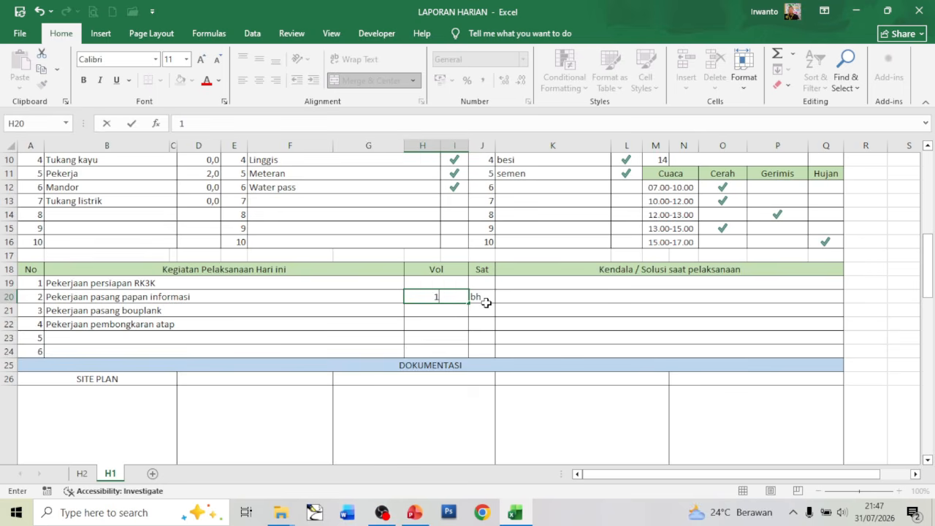
{"action": "key", "text": "Return"}
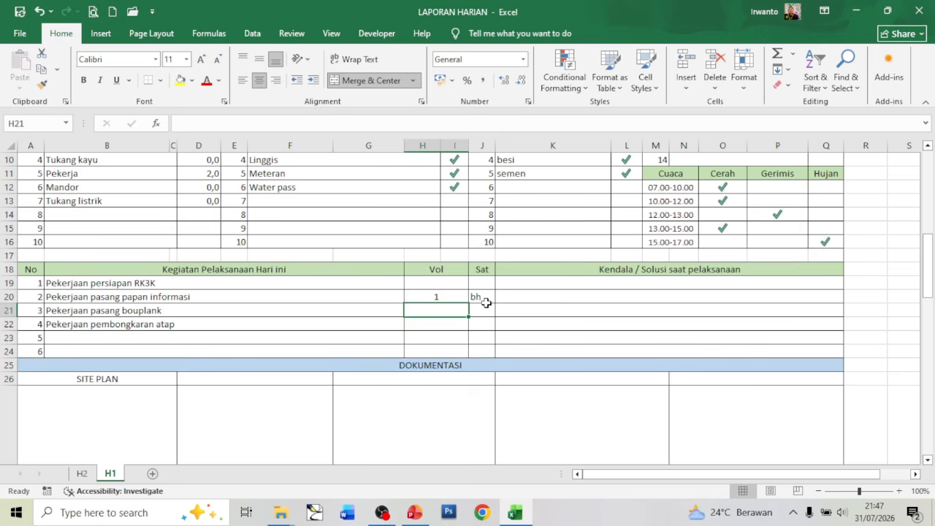
Step: Enter m2 as the unit for the bouplank activity
{"action": "key", "text": "Right"}
{"action": "type", "text": "m"}
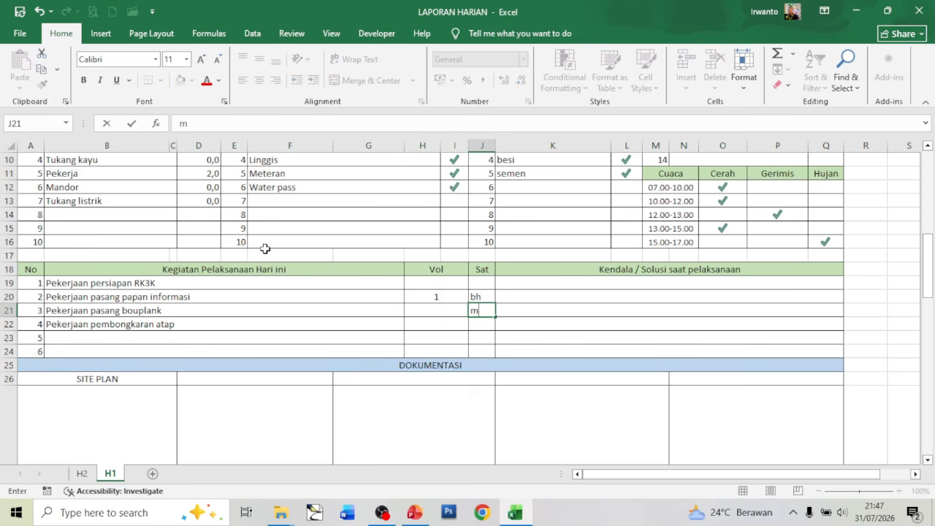
{"action": "type", "text": "2"}
{"action": "key", "text": "Left"}
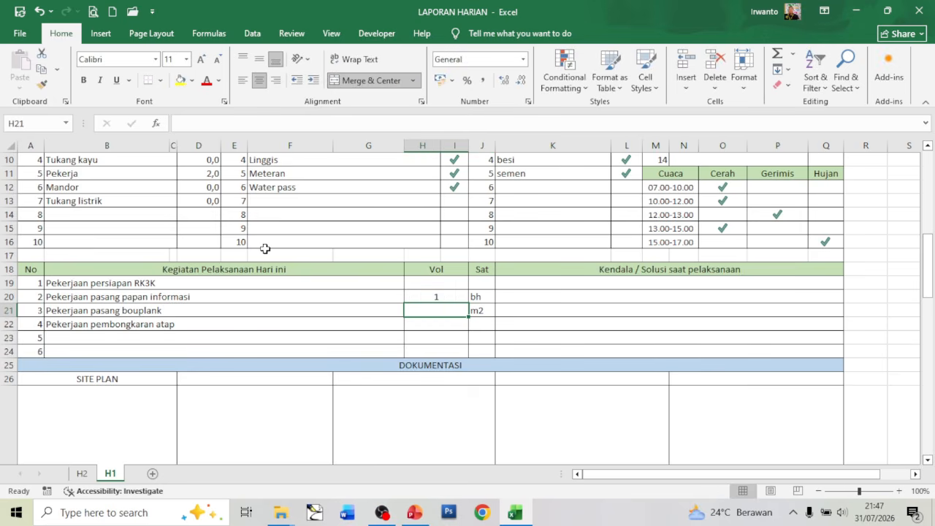
Step: Set the volume of the RK3K preparation activity to 1 and its unit to set
{"action": "key", "text": "Up"}
{"action": "key", "text": "Up"}
{"action": "key", "text": "Right"}
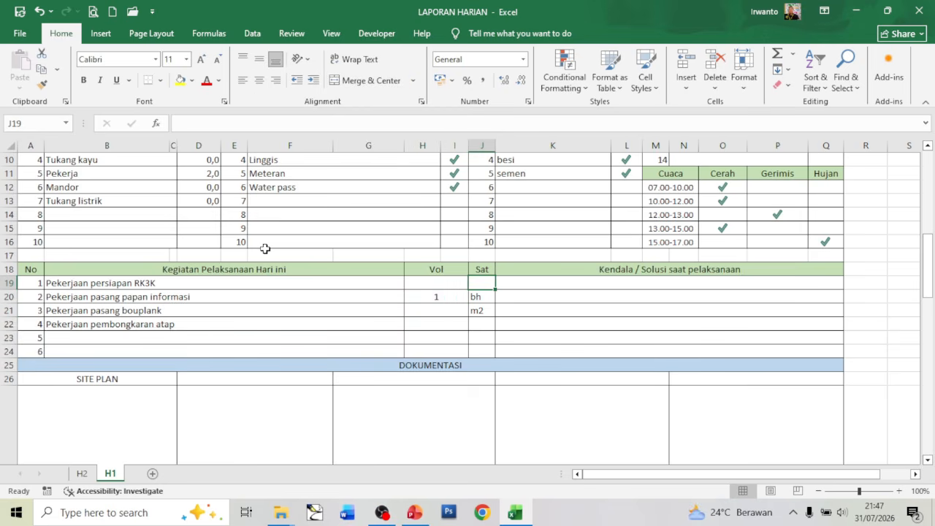
{"action": "type", "text": "set"}
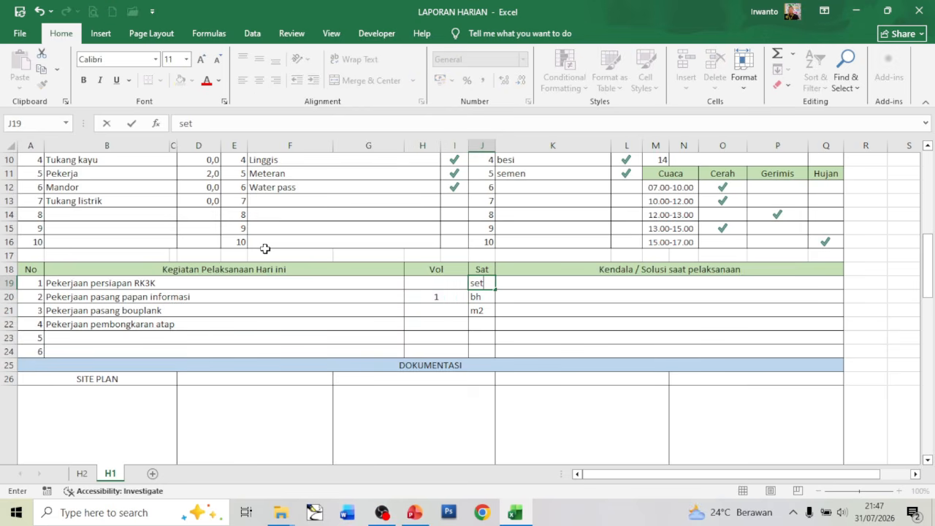
{"action": "key", "text": "Left"}
{"action": "type", "text": "1"}
{"action": "key", "text": "Return"}
{"action": "key", "text": "Return"}
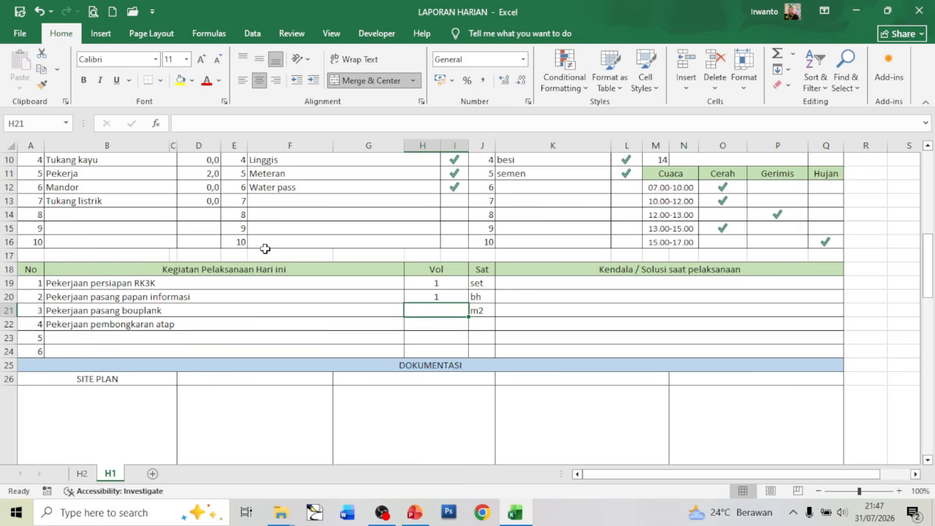
Step: Enter volume 12 for the bouplank activity, and volume 42 with unit m2 for the pembongkaran atap activity
{"action": "type", "text": "12"}
{"action": "key", "text": "Return"}
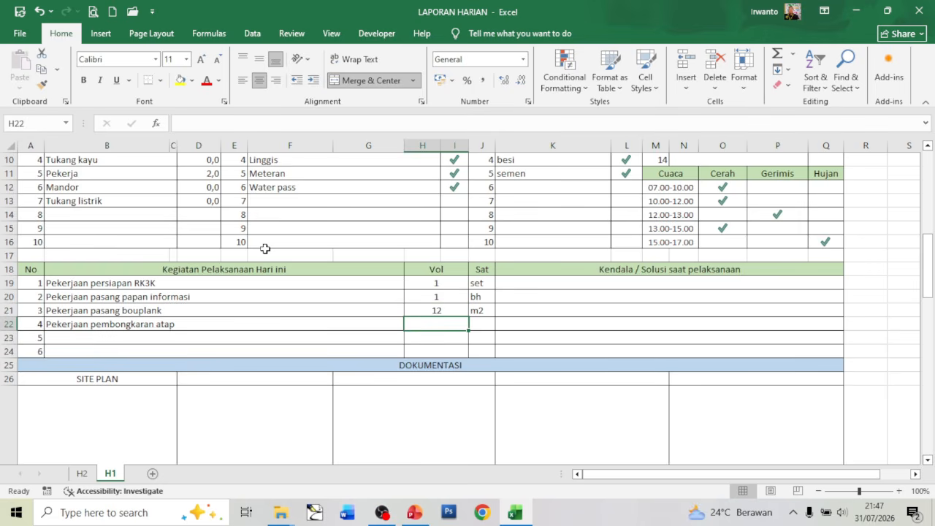
{"action": "key", "text": "Right"}
{"action": "type", "text": "m2"}
{"action": "key", "text": "Left"}
{"action": "type", "text": "42"}
{"action": "key", "text": "Return"}
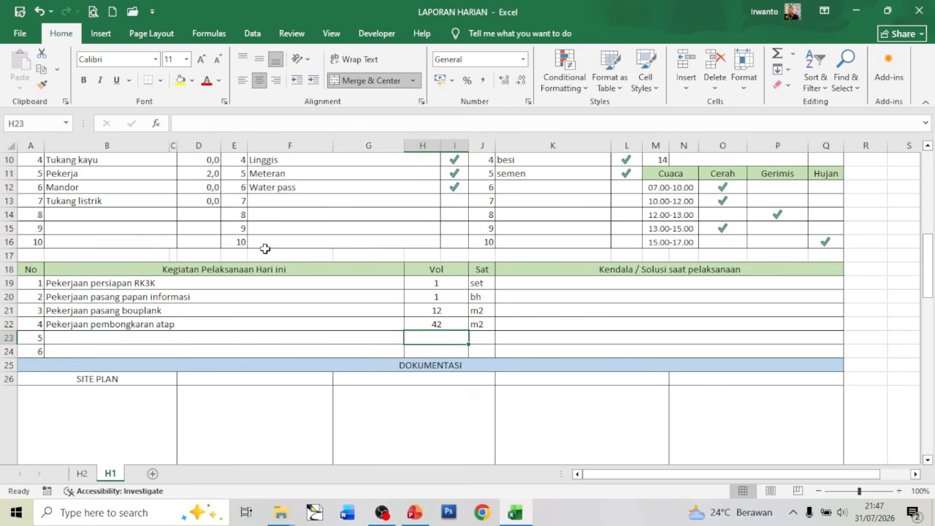
Step: For pembongkaran atap, enter the Kendala / Solusi note "kayu atap sudah lapuk jadi perlu hati-hati dan tidak terburu-buru" and left-align that column's six rows
{"action": "left_click", "coordinate": [548, 288]}
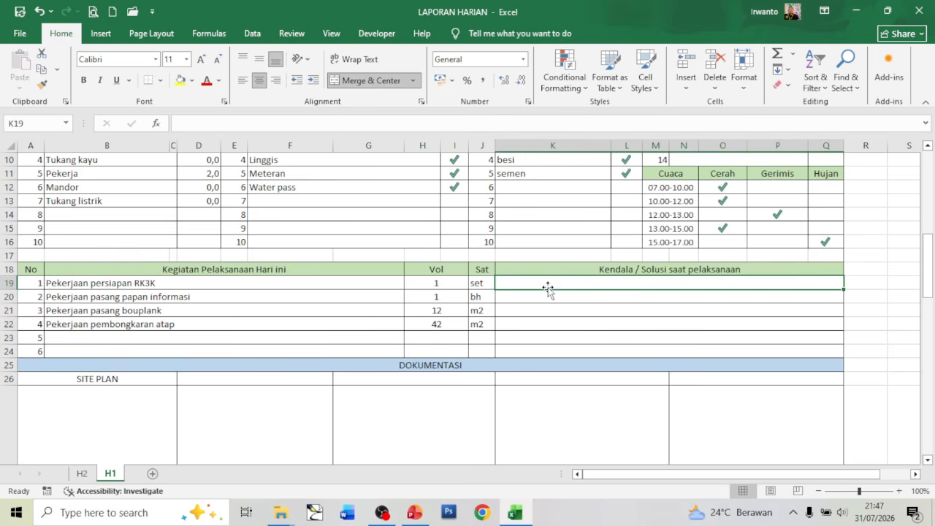
{"action": "left_click", "coordinate": [522, 325]}
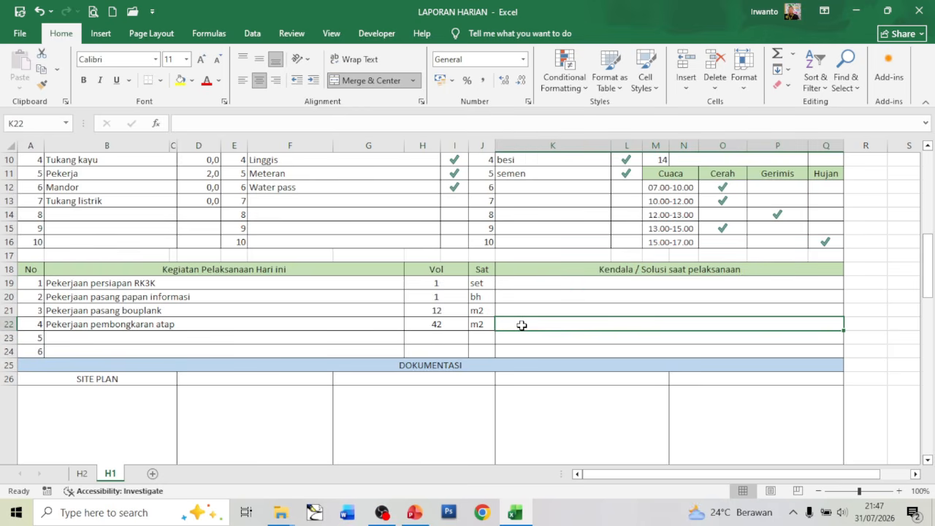
{"action": "type", "text": "kayu a"}
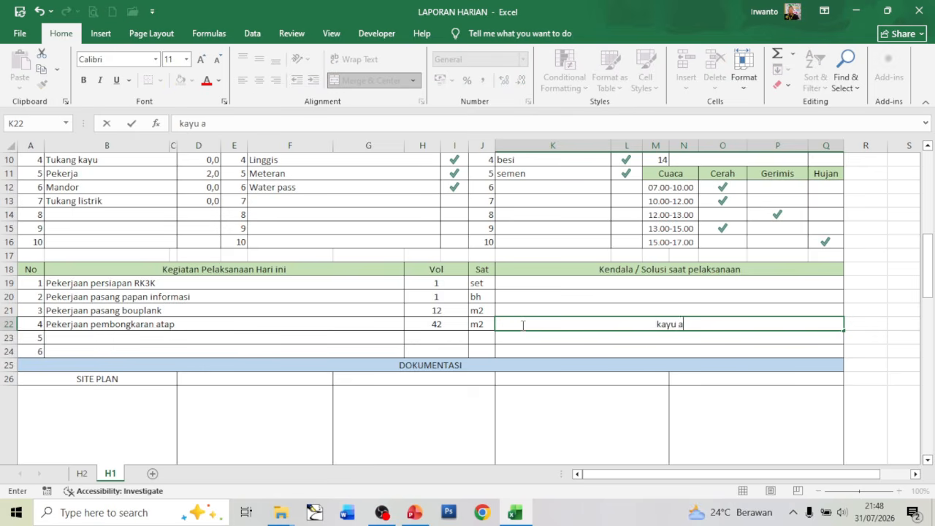
{"action": "type", "text": "tap sudah l"}
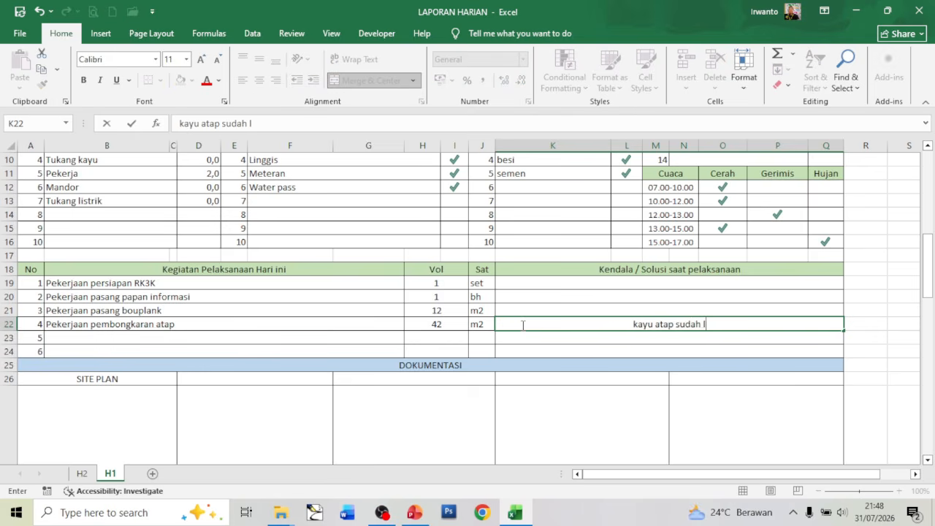
{"action": "type", "text": "apuk jadi"}
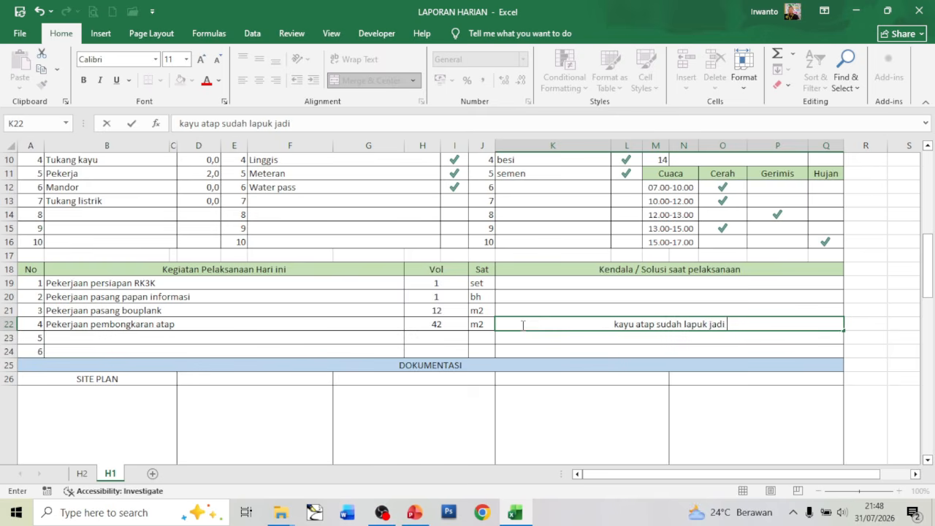
{"action": "type", "text": " perlu har"}
{"action": "type", "text": "ti-hati"}
{"action": "type", "text": " dan"}
{"action": "type", "text": " tid"}
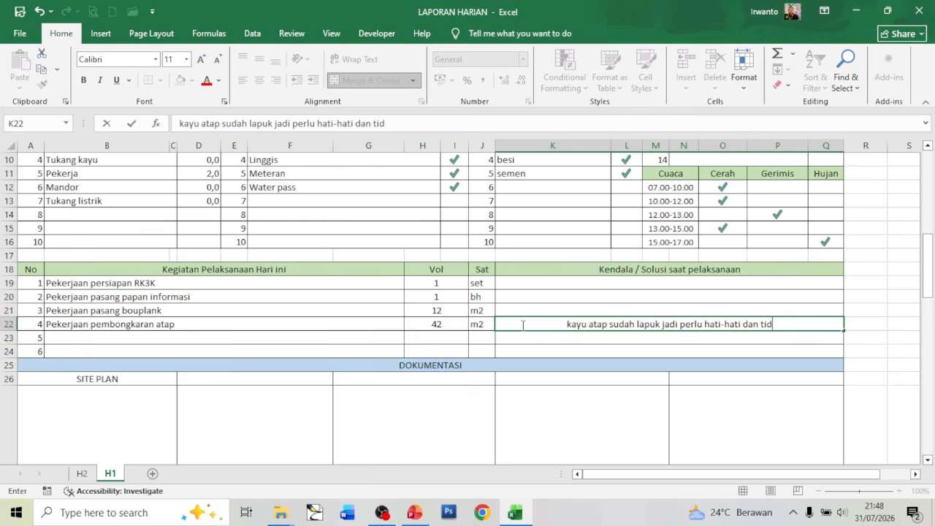
{"action": "type", "text": "ak terburu-buru"}
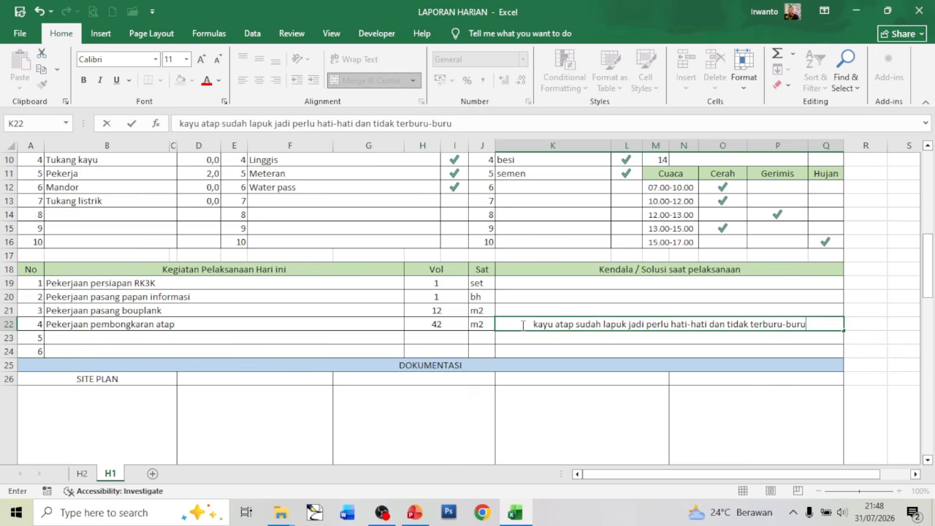
{"action": "key", "text": "Return"}
{"action": "left_click_drag", "start_coordinate": [553, 288], "coordinate": [559, 353]}
{"action": "left_click", "coordinate": [244, 81]}
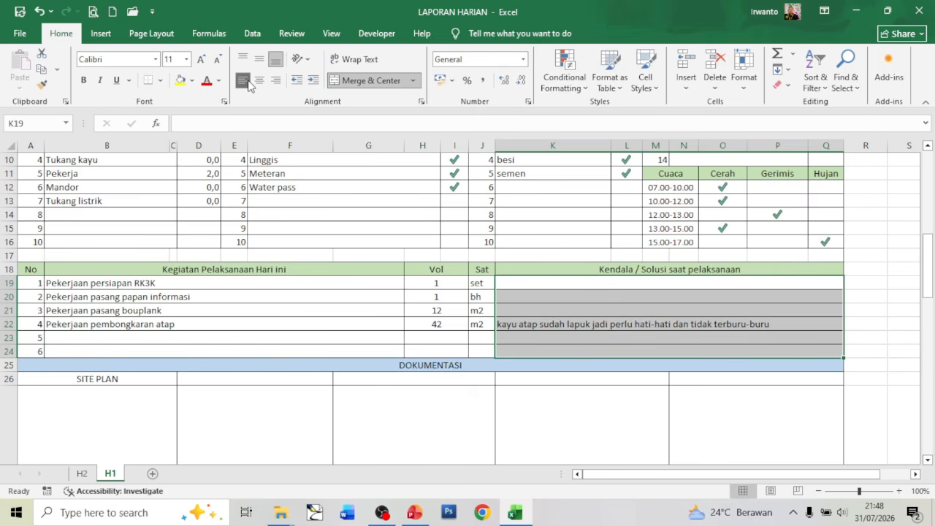
Step: Look over the photo cells of the DOKUMENTASI section and the signature block below them
{"action": "left_click_drag", "start_coordinate": [928, 275], "coordinate": [932, 385]}
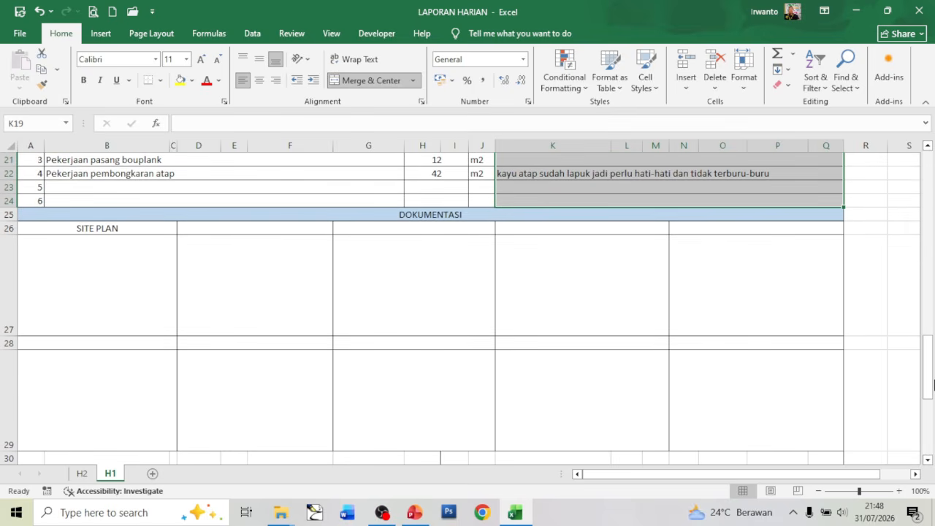
{"action": "left_click", "coordinate": [98, 268]}
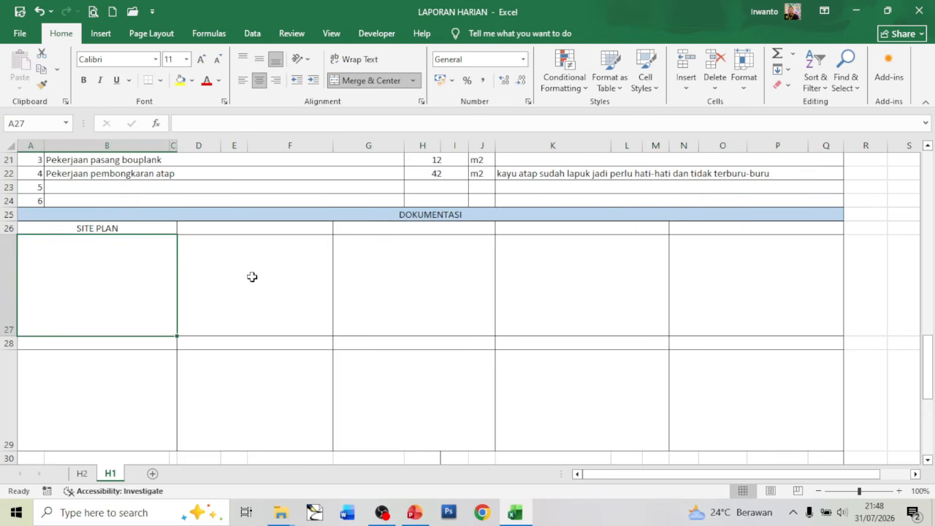
{"action": "left_click", "coordinate": [279, 281]}
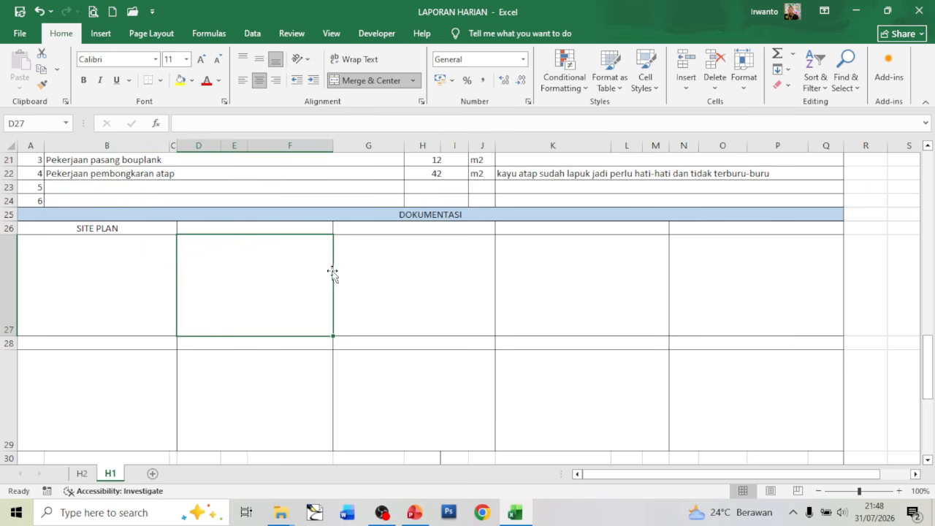
{"action": "left_click", "coordinate": [411, 291]}
{"action": "left_click", "coordinate": [575, 289]}
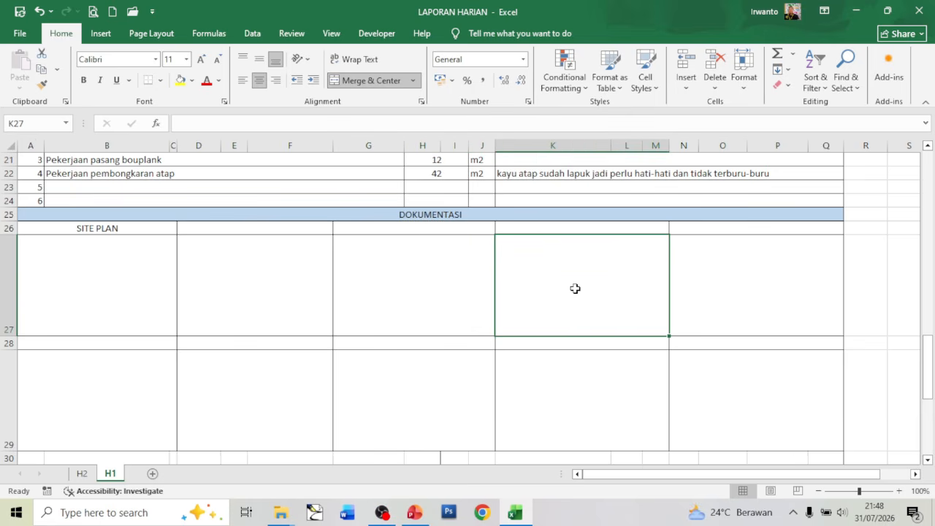
{"action": "left_click", "coordinate": [744, 316]}
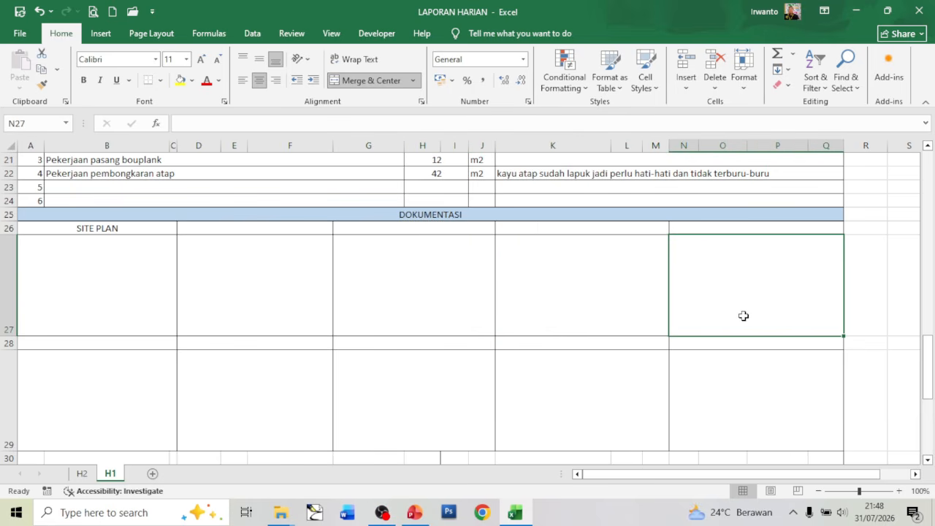
{"action": "left_click_drag", "start_coordinate": [927, 365], "coordinate": [913, 422]}
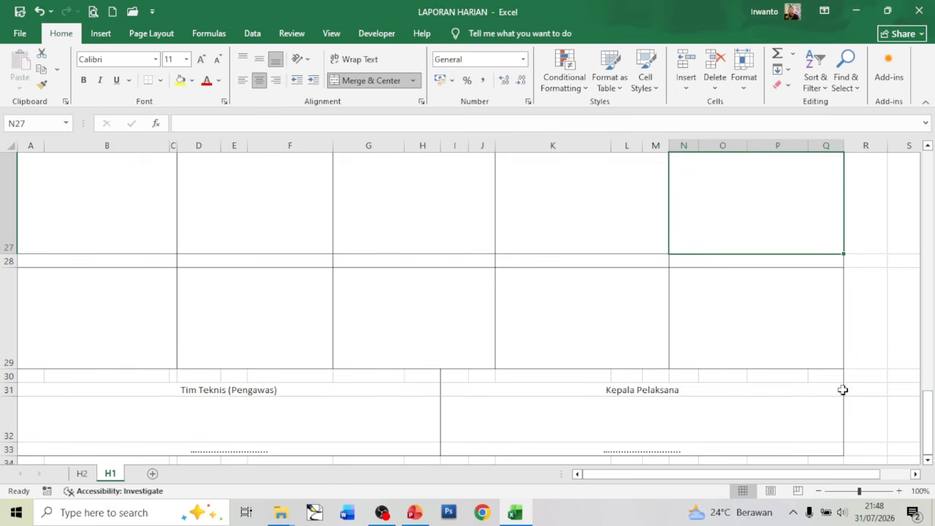
Step: Enter the names of the Kepala Pelaksana and the Tim Teknis (Pengawas) in the signature block of the H1 sheet
{"action": "left_click", "coordinate": [630, 451]}
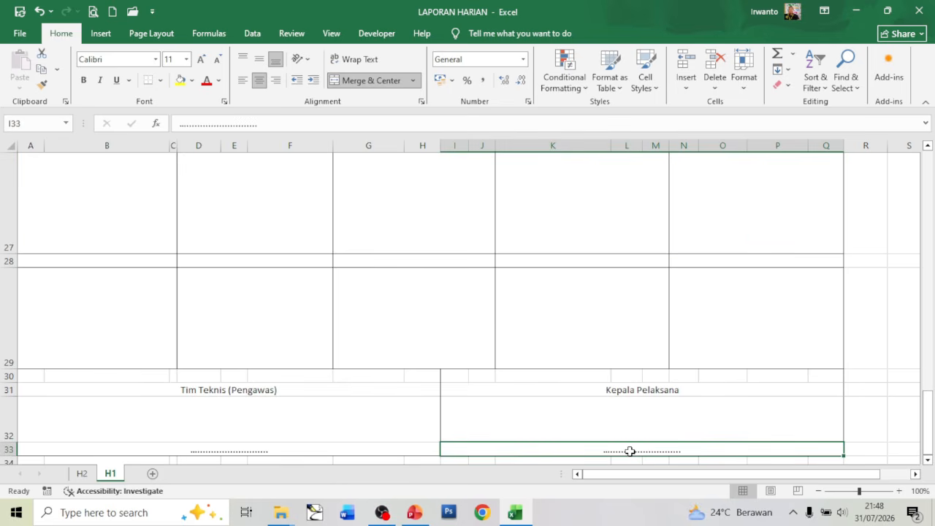
{"action": "type", "text": "TEJA"}
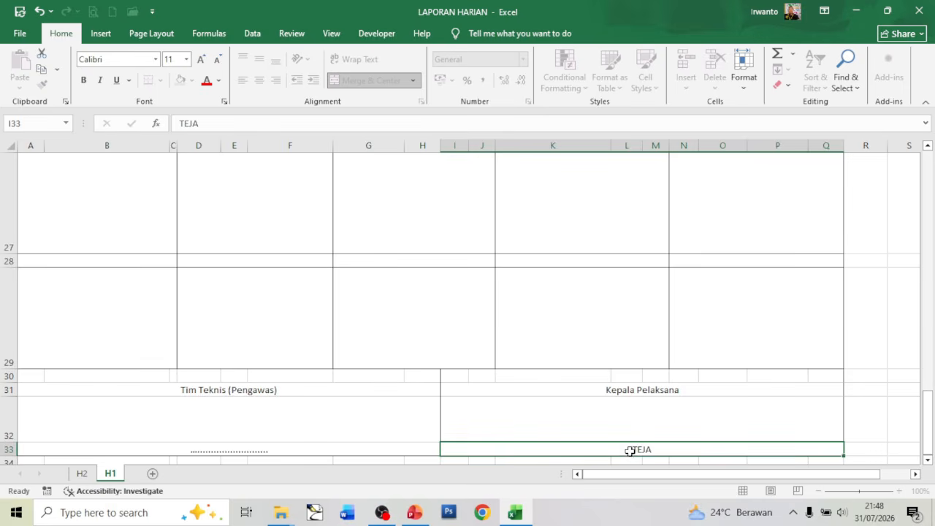
{"action": "key", "text": "Return"}
{"action": "left_click", "coordinate": [238, 346]}
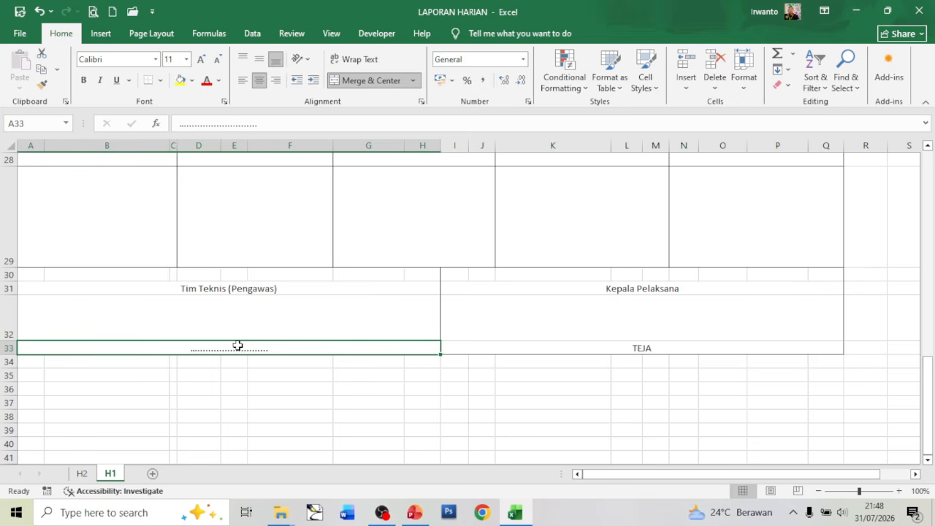
{"action": "type", "text": "RUDI, S.T."}
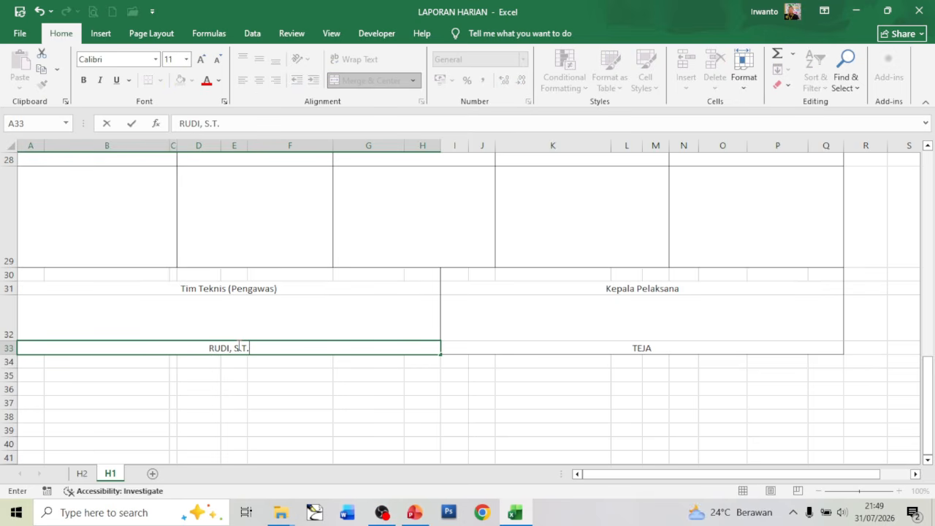
{"action": "key", "text": "Return"}
Step: On the H2 sheet, enter the workforce counts: 1 for Kepala tukang, 6 for Tukang batu and 2 for Pekerja
{"action": "left_click_drag", "start_coordinate": [928, 388], "coordinate": [916, 358]}
{"action": "left_click", "coordinate": [82, 473]}
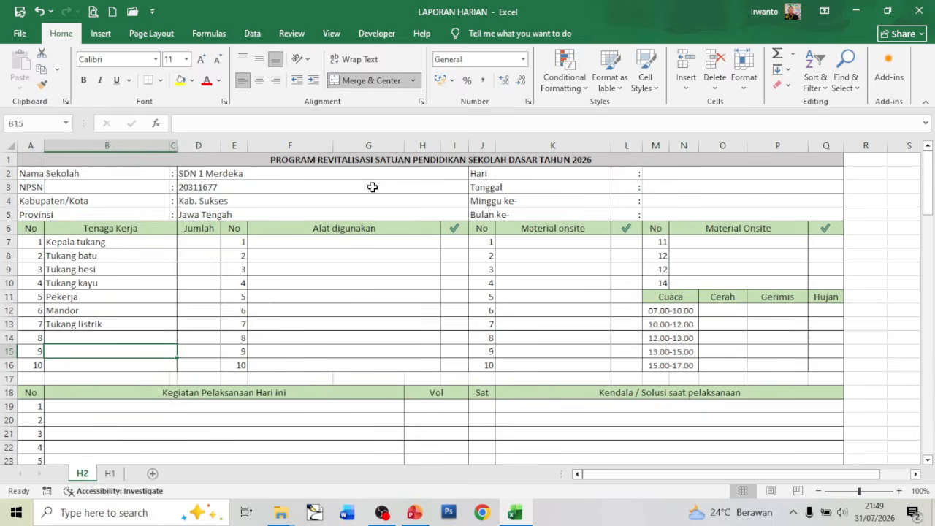
{"action": "left_click_drag", "start_coordinate": [206, 171], "coordinate": [207, 211]}
{"action": "left_click", "coordinate": [205, 245]}
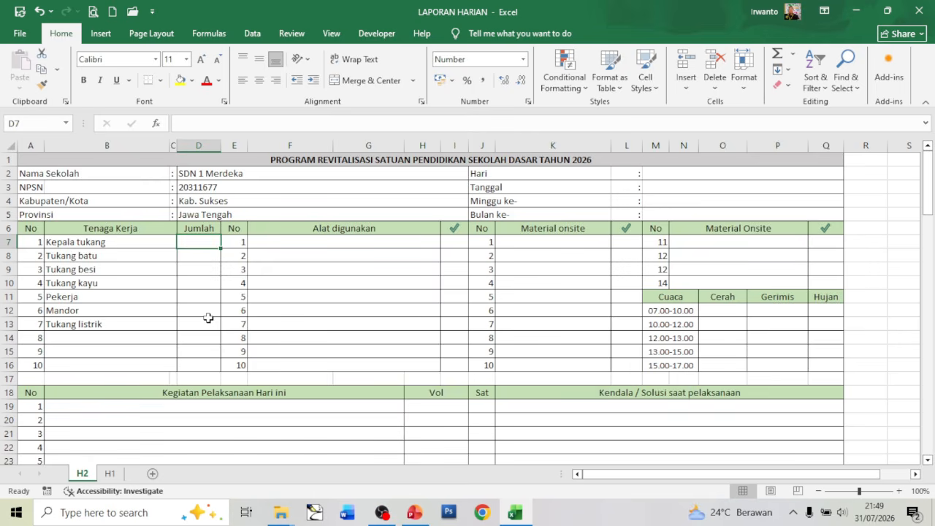
{"action": "type", "text": "1"}
{"action": "key", "text": "Return"}
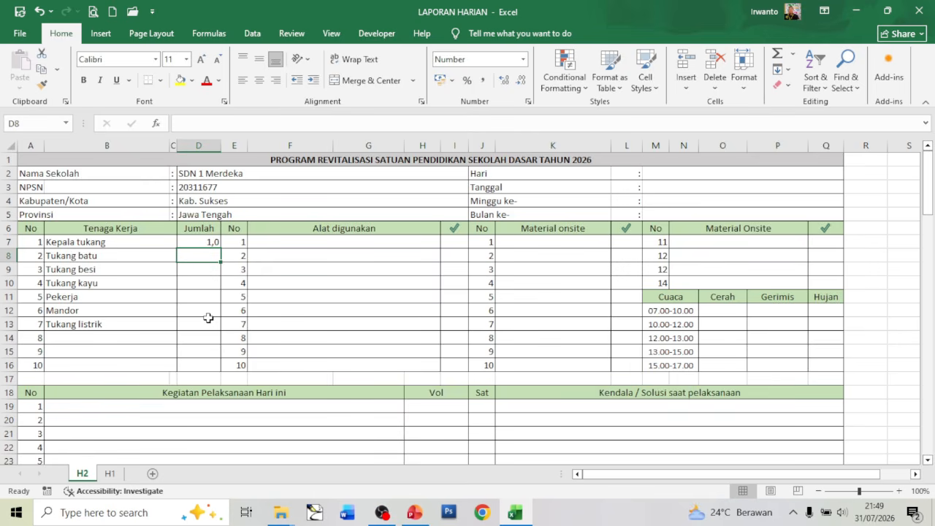
{"action": "type", "text": "6"}
{"action": "key", "text": "Return"}
{"action": "key", "text": "Return"}
{"action": "key", "text": "Return"}
{"action": "type", "text": "2"}
{"action": "key", "text": "Return"}
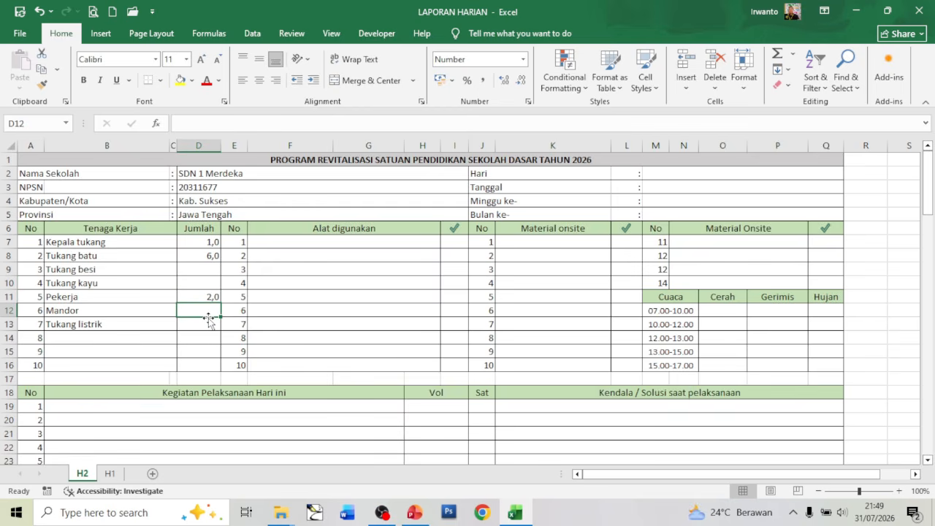
Step: Look over the Alat digunakan, Material onsite and Cuaca areas of the H2 sheet
{"action": "key", "text": "Right"}
{"action": "key", "text": "Up"}
{"action": "key", "text": "Up"}
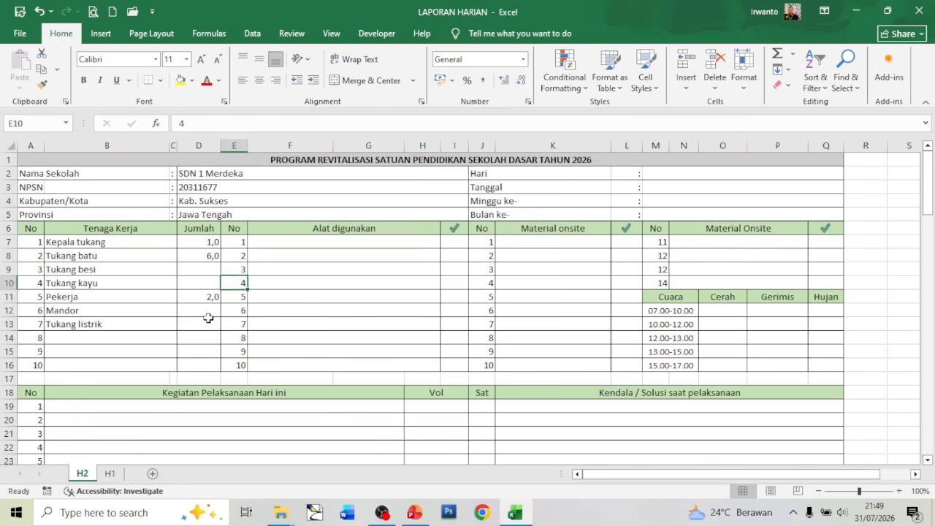
{"action": "key", "text": "Right"}
{"action": "key", "text": "Up"}
{"action": "key", "text": "Up"}
{"action": "key", "text": "Up"}
{"action": "key", "text": "Down"}
{"action": "key", "text": "Down"}
{"action": "key", "text": "Down"}
{"action": "key", "text": "Down"}
{"action": "key", "text": "Down"}
{"action": "key", "text": "Down"}
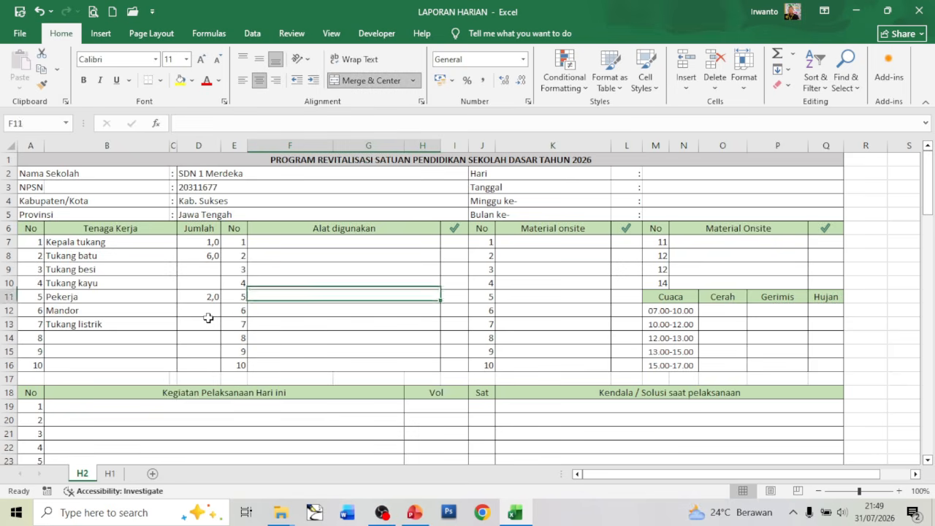
{"action": "left_click", "coordinate": [454, 238]}
{"action": "left_click_drag", "start_coordinate": [454, 238], "coordinate": [455, 363]}
{"action": "left_click_drag", "start_coordinate": [589, 236], "coordinate": [573, 363]}
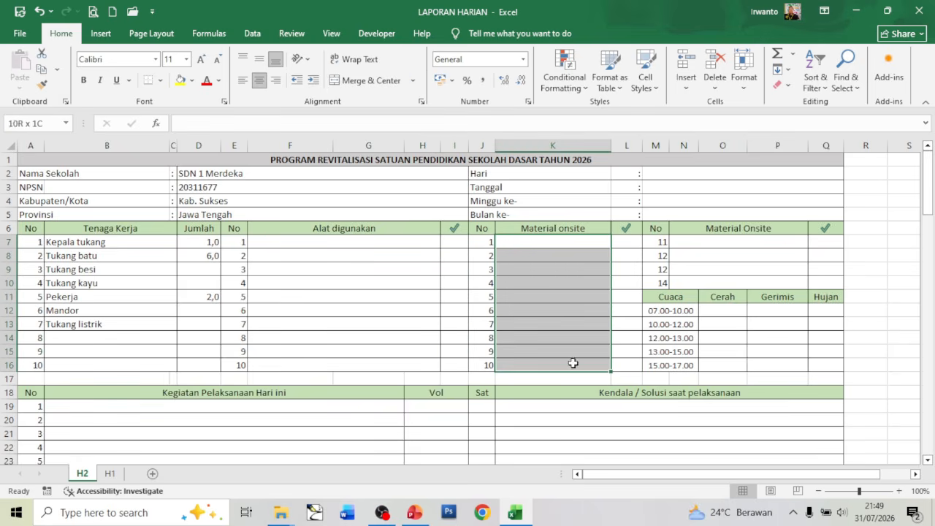
{"action": "left_click", "coordinate": [553, 238]}
{"action": "left_click_drag", "start_coordinate": [731, 307], "coordinate": [820, 367]}
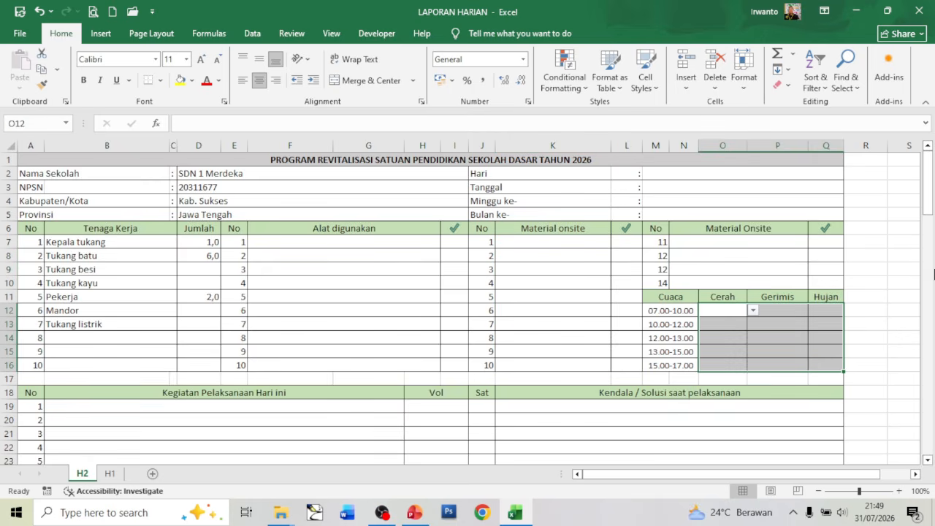
Step: Examine the DOKUMENTASI section and the signature cell formula on H2, and return to the beginning of the H1 sheet
{"action": "left_click_drag", "start_coordinate": [928, 189], "coordinate": [914, 290]}
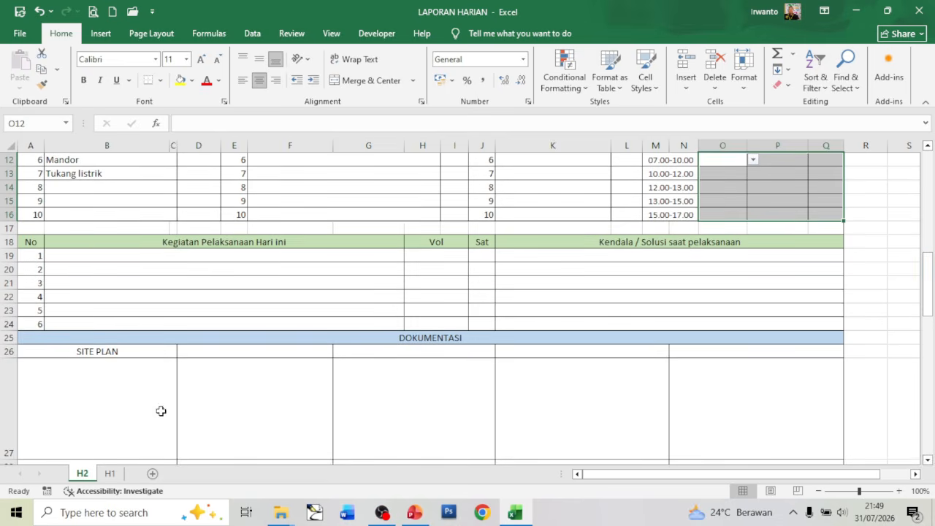
{"action": "left_click_drag", "start_coordinate": [929, 279], "coordinate": [910, 443]}
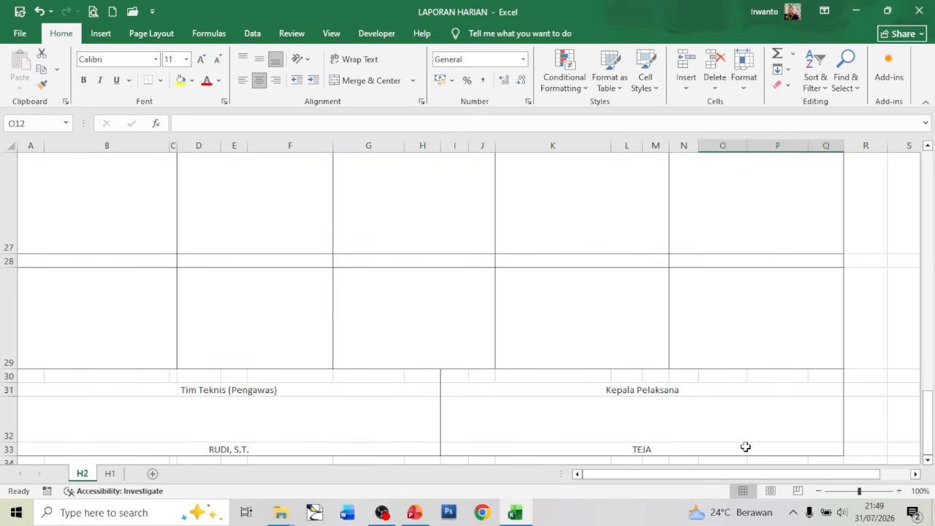
{"action": "left_click", "coordinate": [641, 446]}
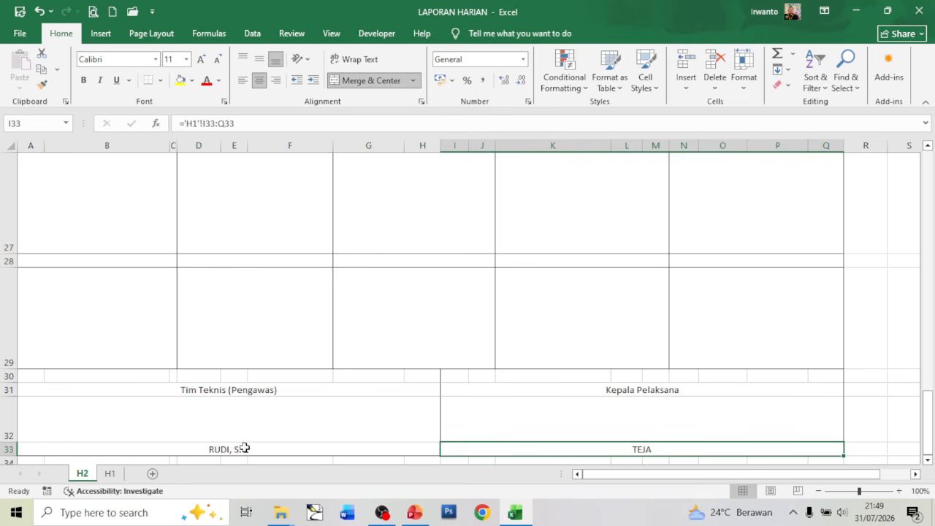
{"action": "left_click", "coordinate": [109, 477]}
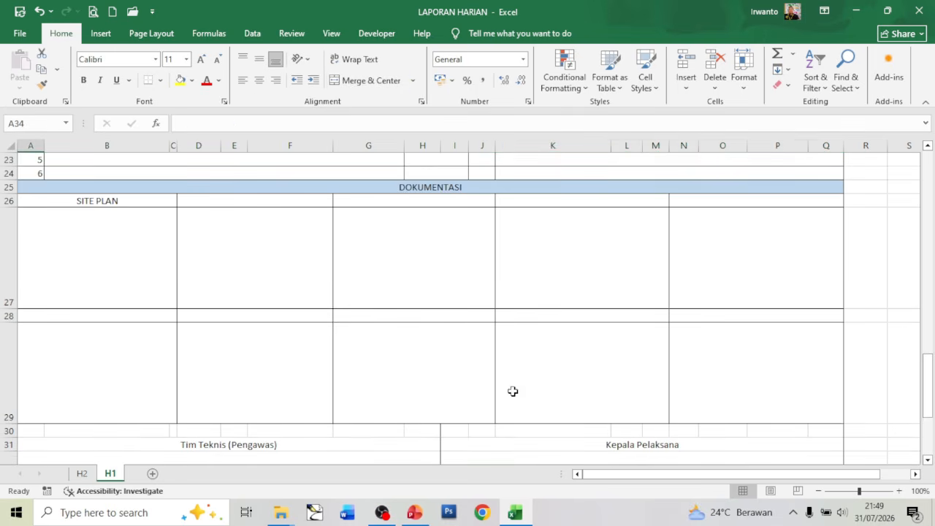
{"action": "left_click_drag", "start_coordinate": [932, 391], "coordinate": [932, 167]}
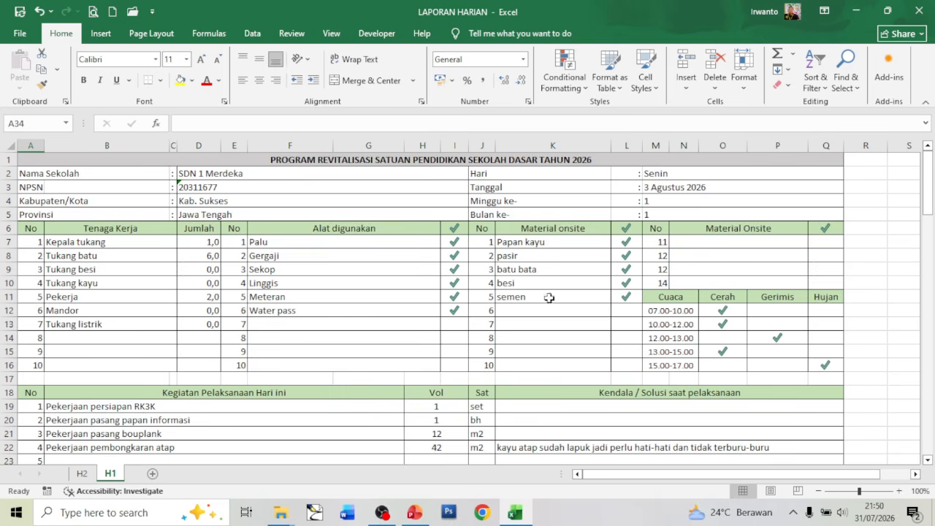
Step: In File Explorer, view the CONTOH ADMINISTRASI PELAPORAN REVIT files and the DOKUMEN PBJ folder, and switch back to the LAPORAN HARIAN workbook in Excel
{"action": "mouse_move", "coordinate": [287, 515]}
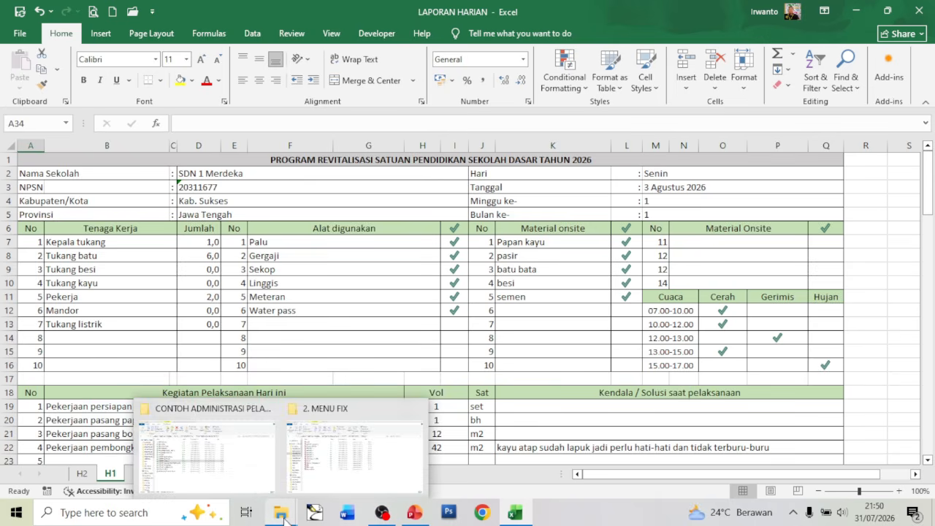
{"action": "left_click", "coordinate": [246, 479]}
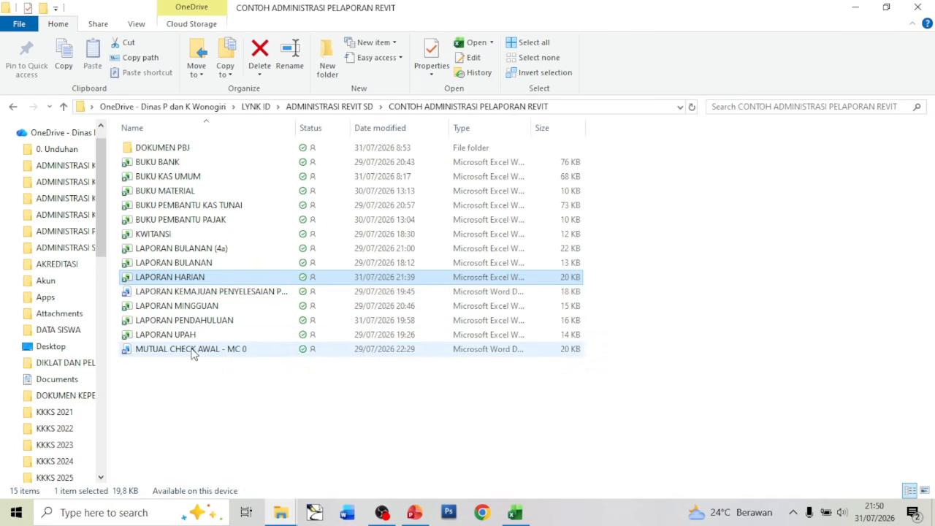
{"action": "double_click", "coordinate": [168, 151]}
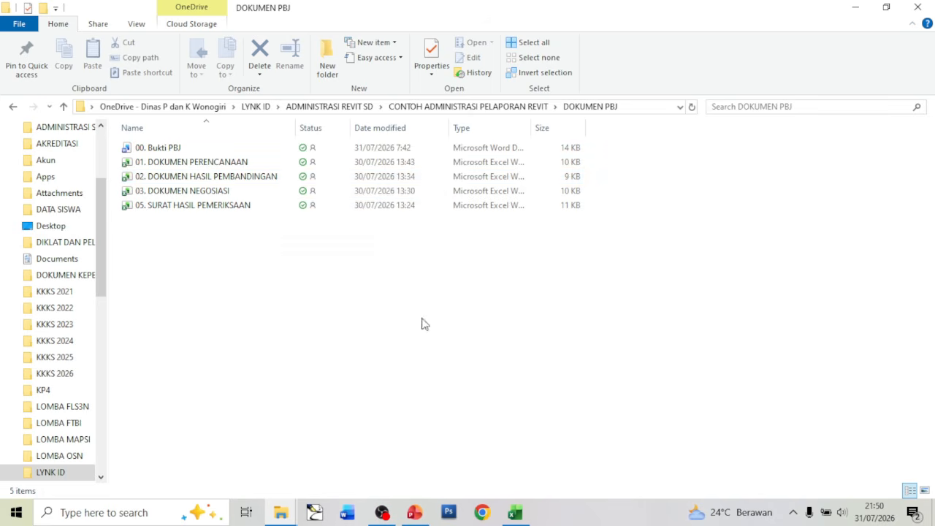
{"action": "left_click", "coordinate": [515, 513]}
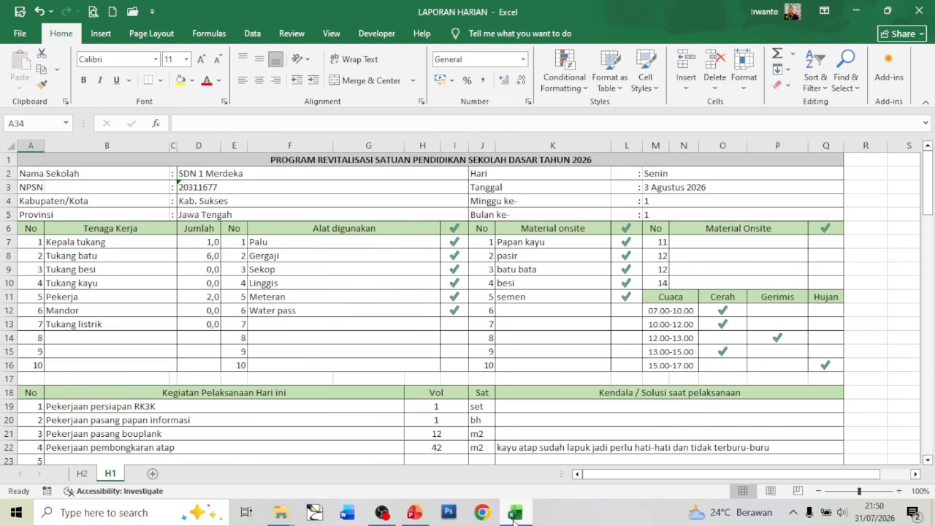